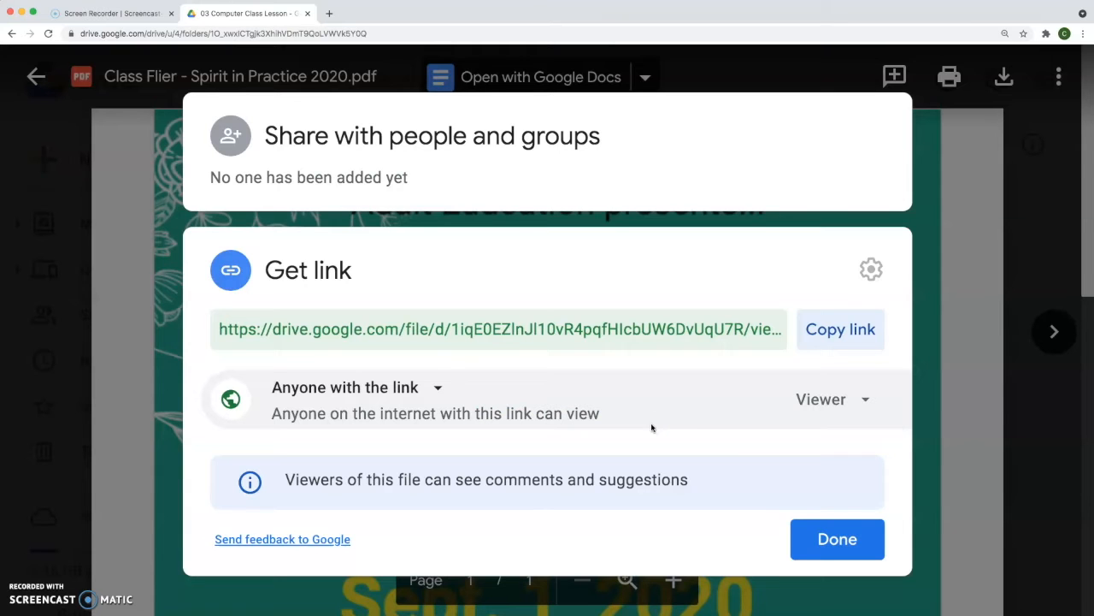
- Finish the flier's link-access settings and copy its share link from the sharing options
click(819, 544)
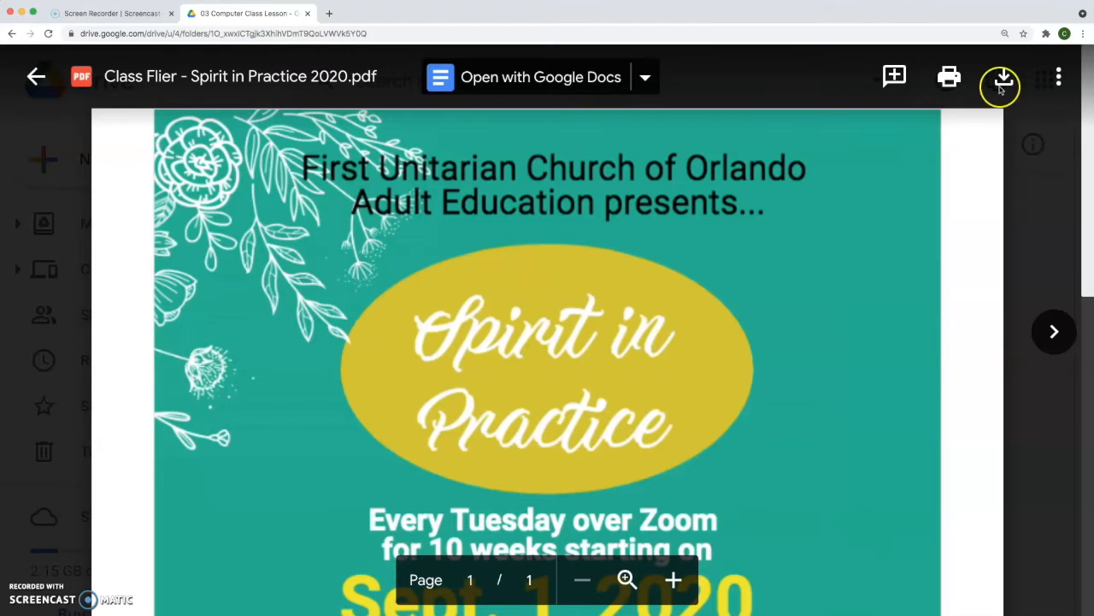
click(1059, 79)
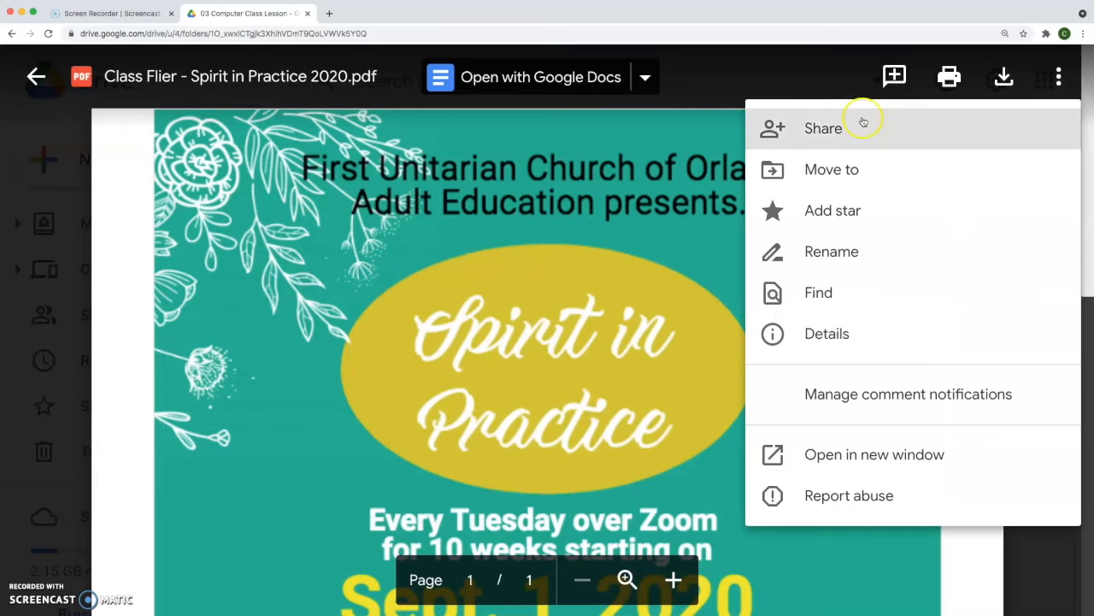
click(824, 128)
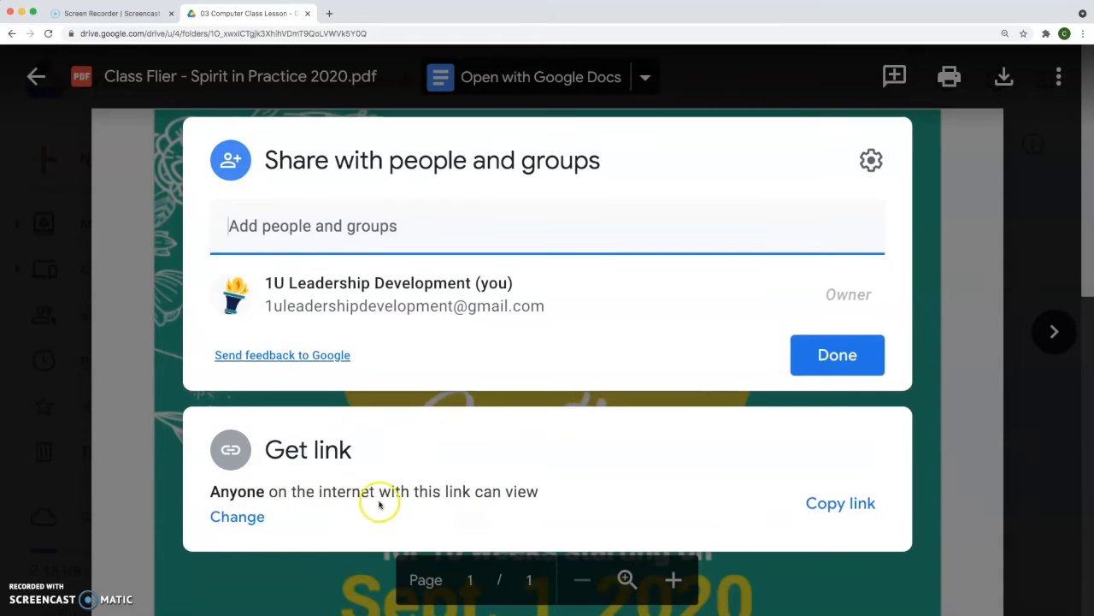
click(810, 504)
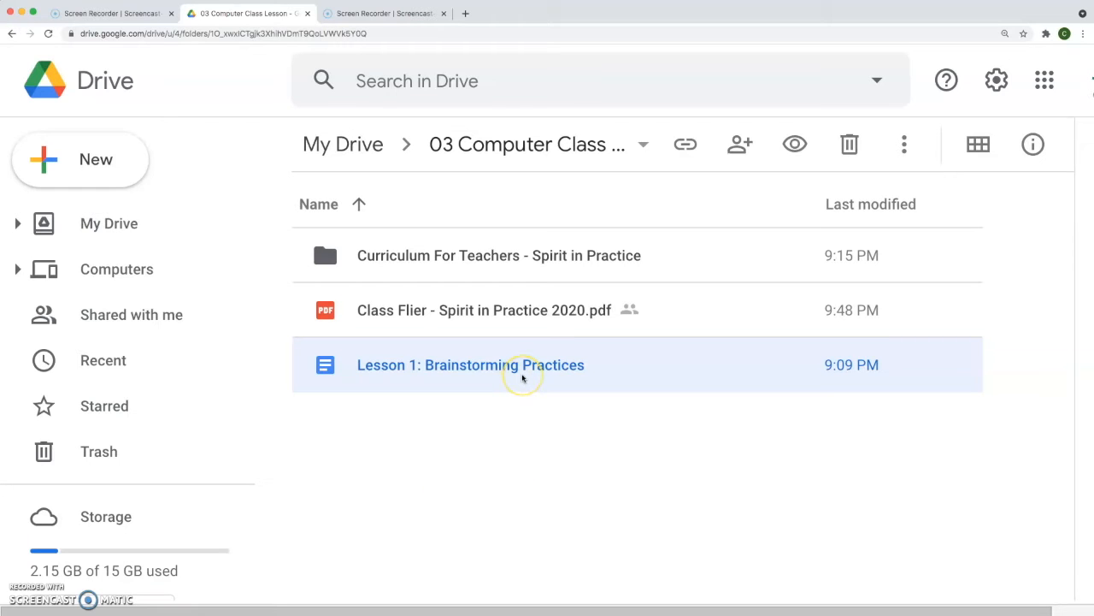
- Open the document "Lesson 1: Brainstorming Practices" and look through its practices diagram and the table for participants' examples
double_click(523, 377)
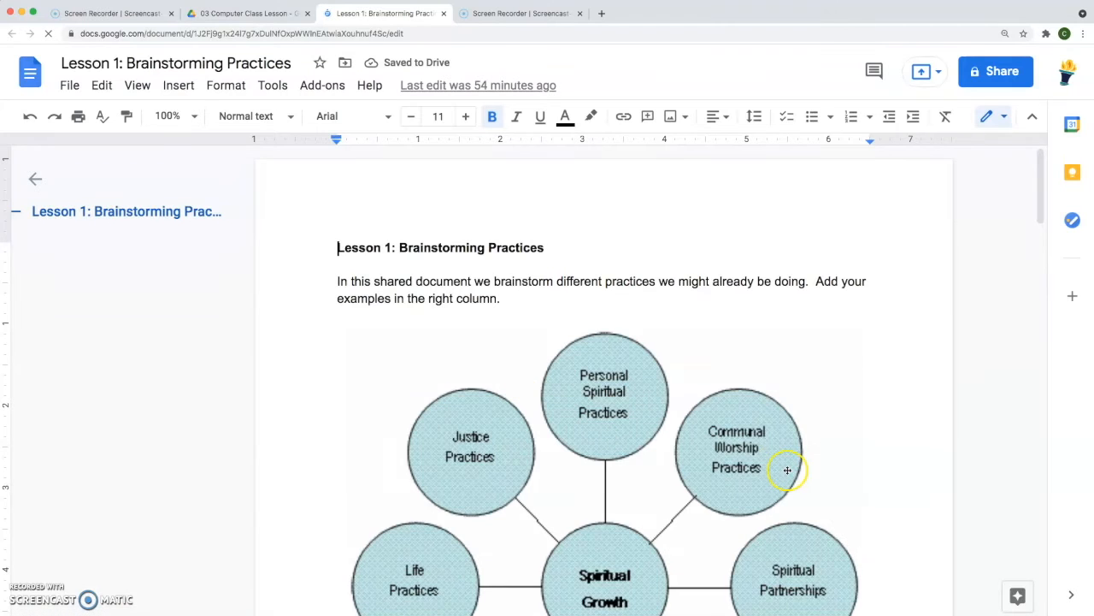
scroll(771, 483, down, 2)
scroll(770, 483, down, 3)
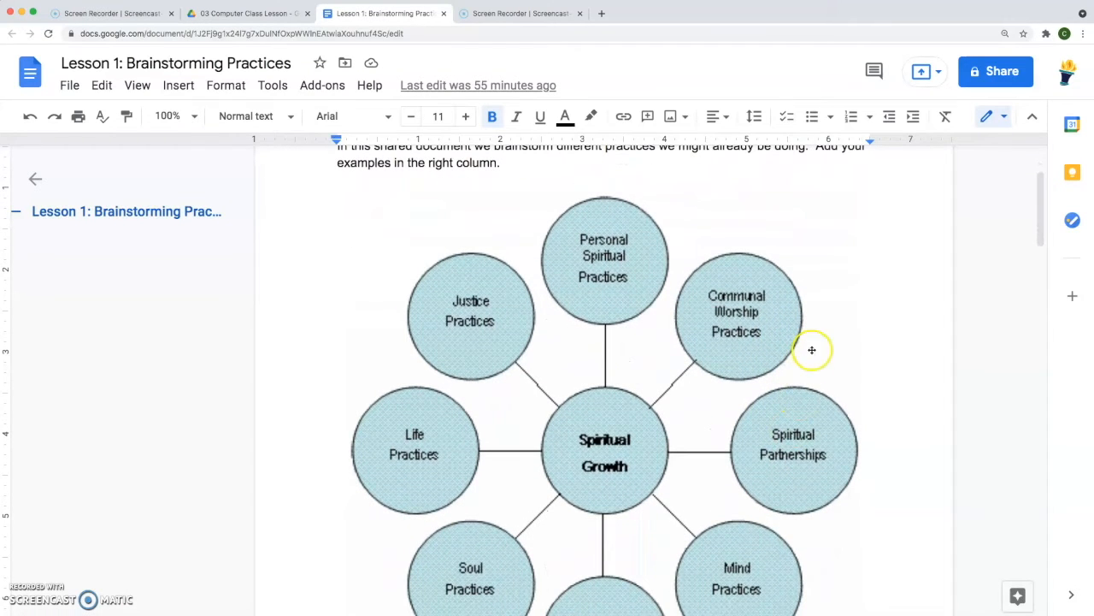
scroll(816, 456, down, 1)
scroll(816, 456, down, 2)
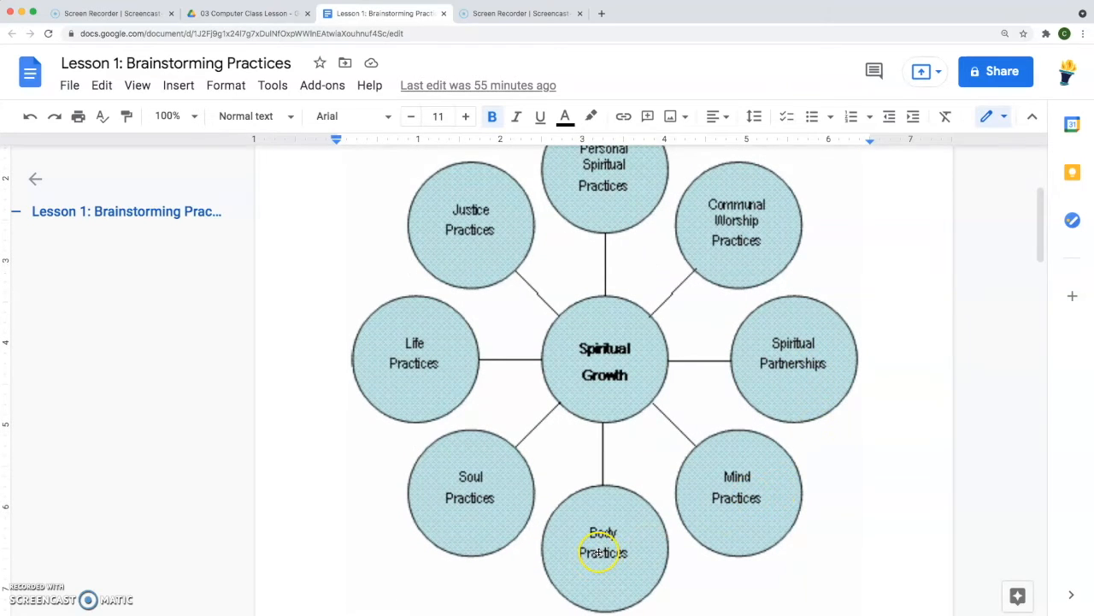
scroll(633, 536, down, 10)
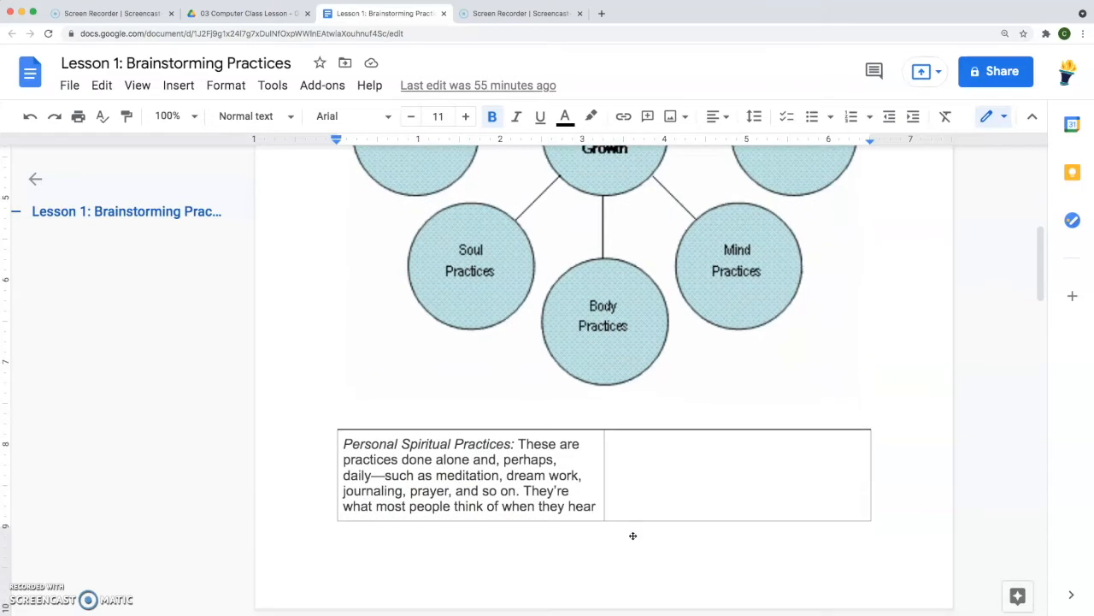
scroll(633, 535, down, 1)
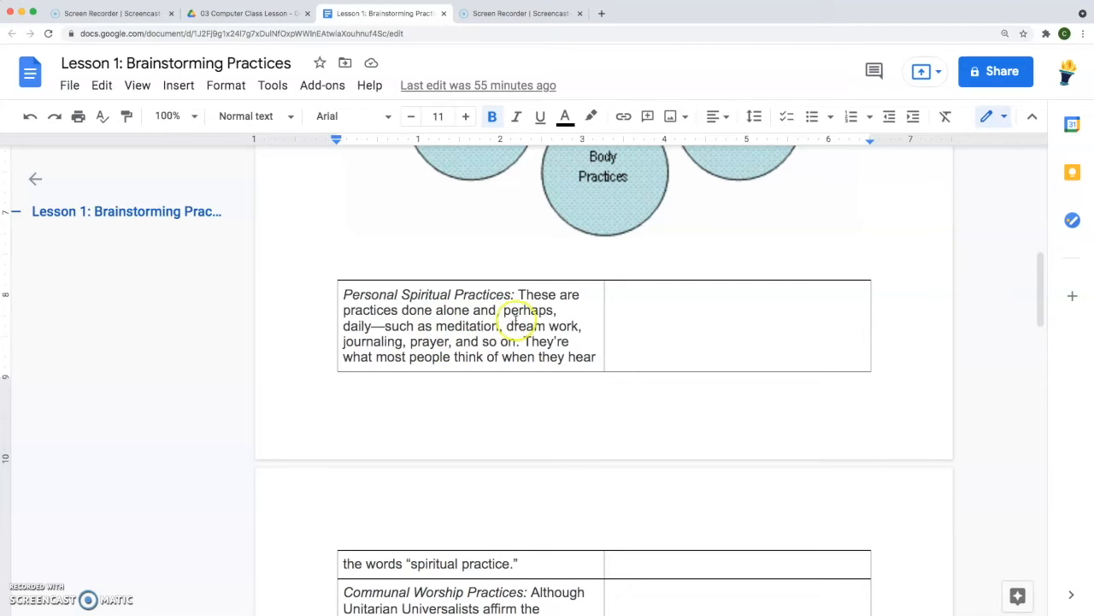
click(676, 308)
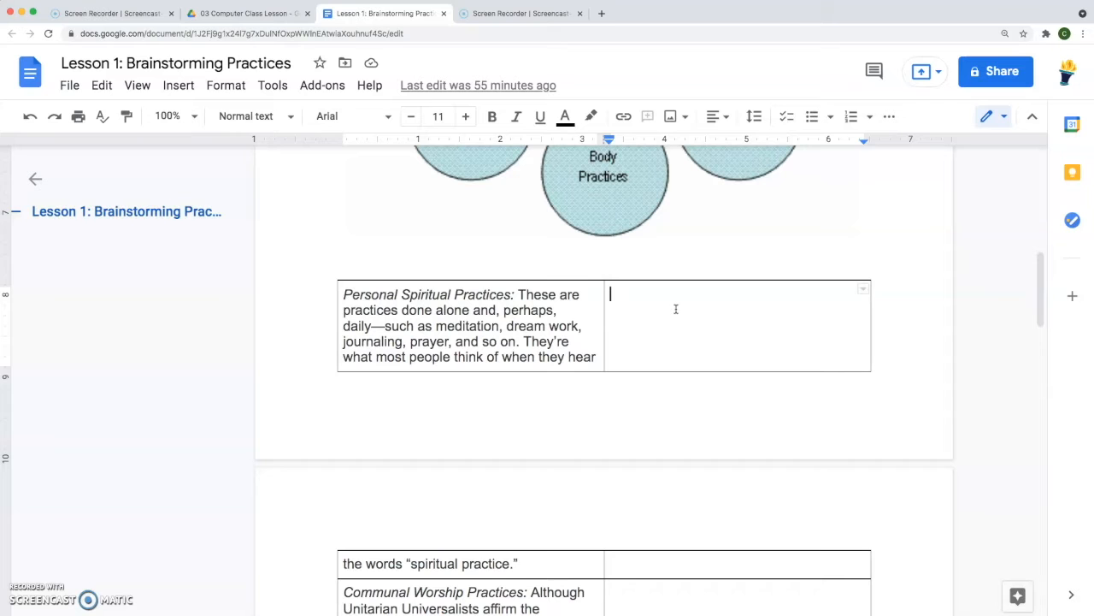
scroll(675, 309, down, 5)
scroll(544, 453, down, 2)
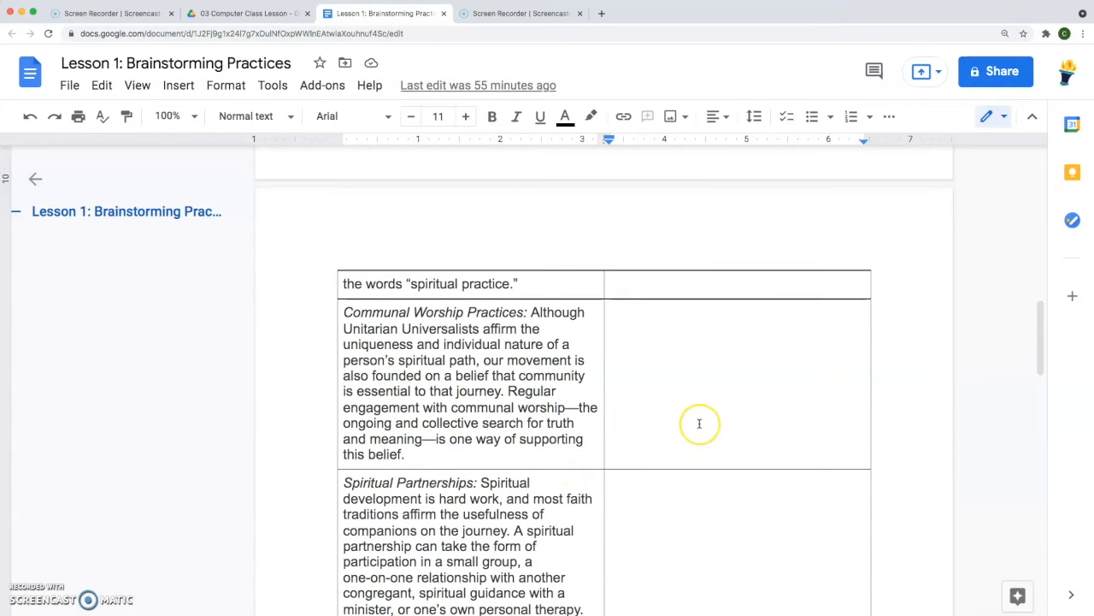
scroll(700, 423, up, 15)
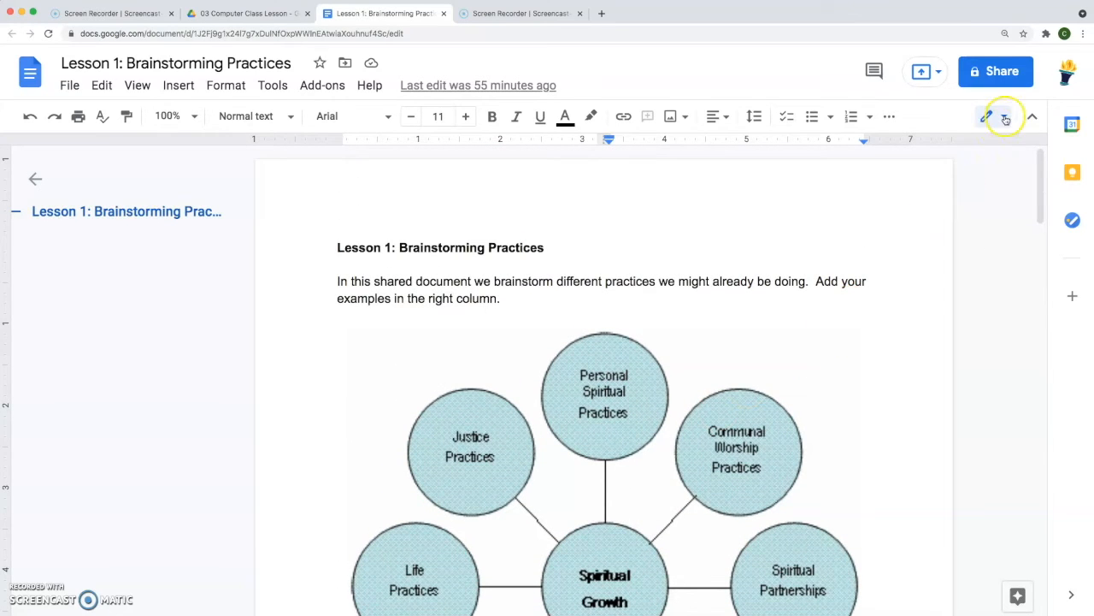
- Share the Lesson 1 document with anyone with the link, giving them the Editor role
click(1005, 74)
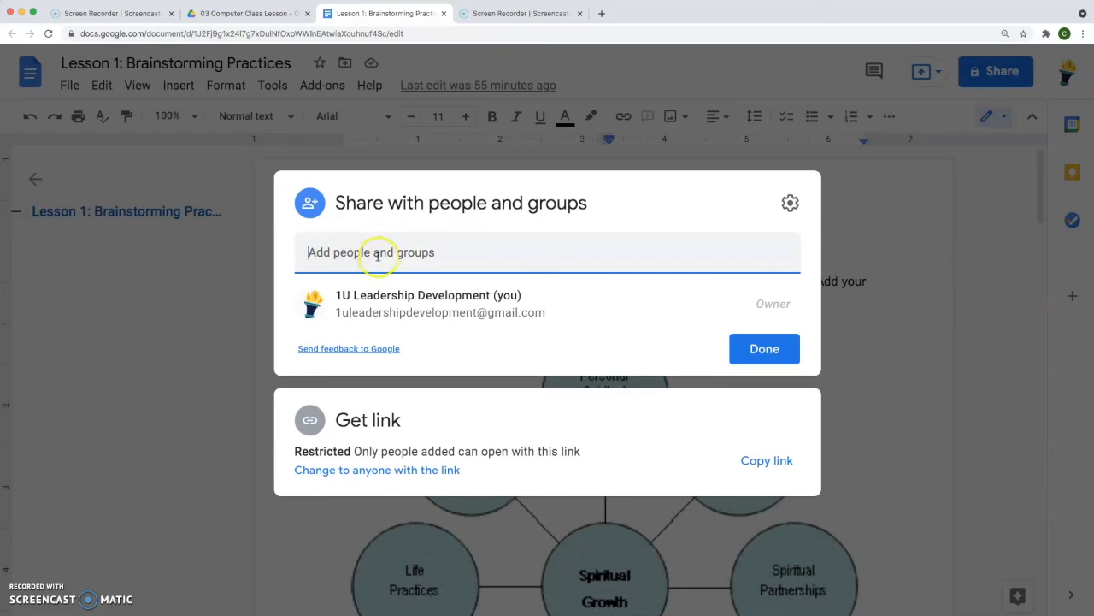
click(419, 253)
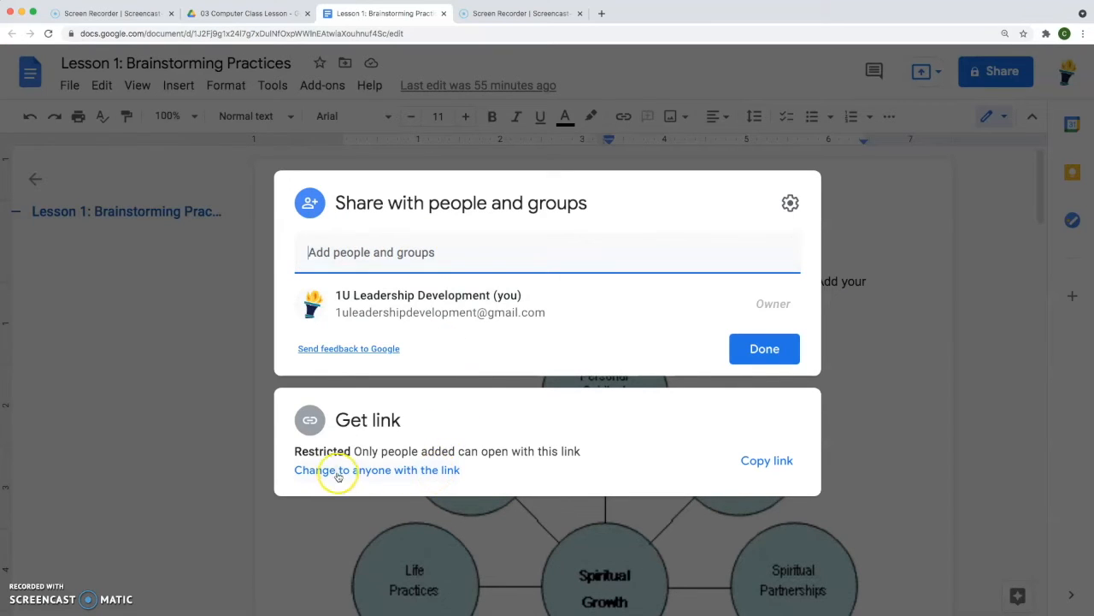
click(410, 471)
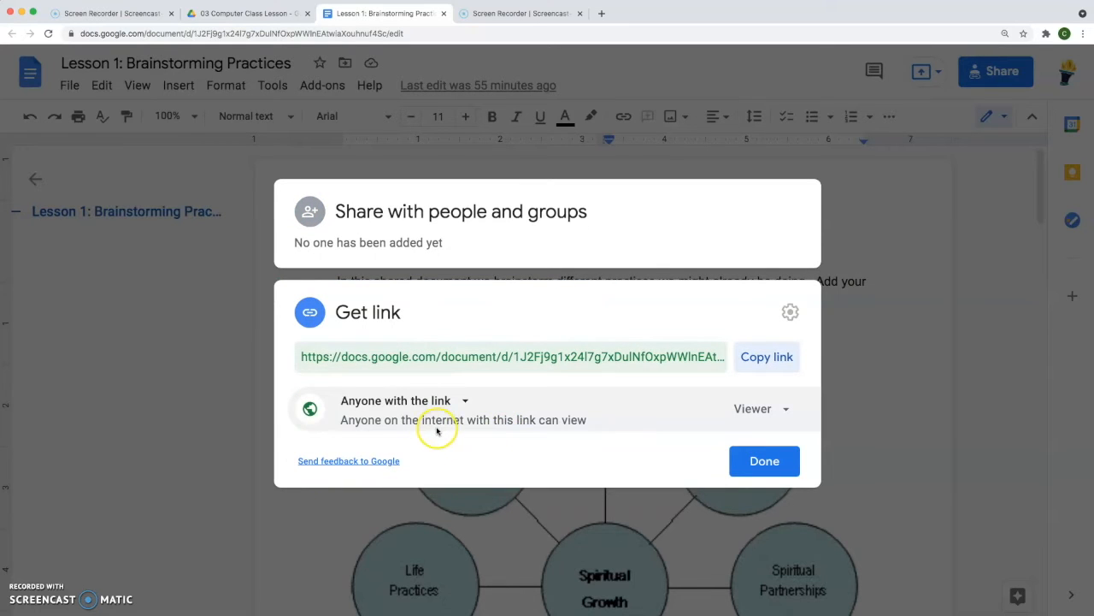
click(787, 411)
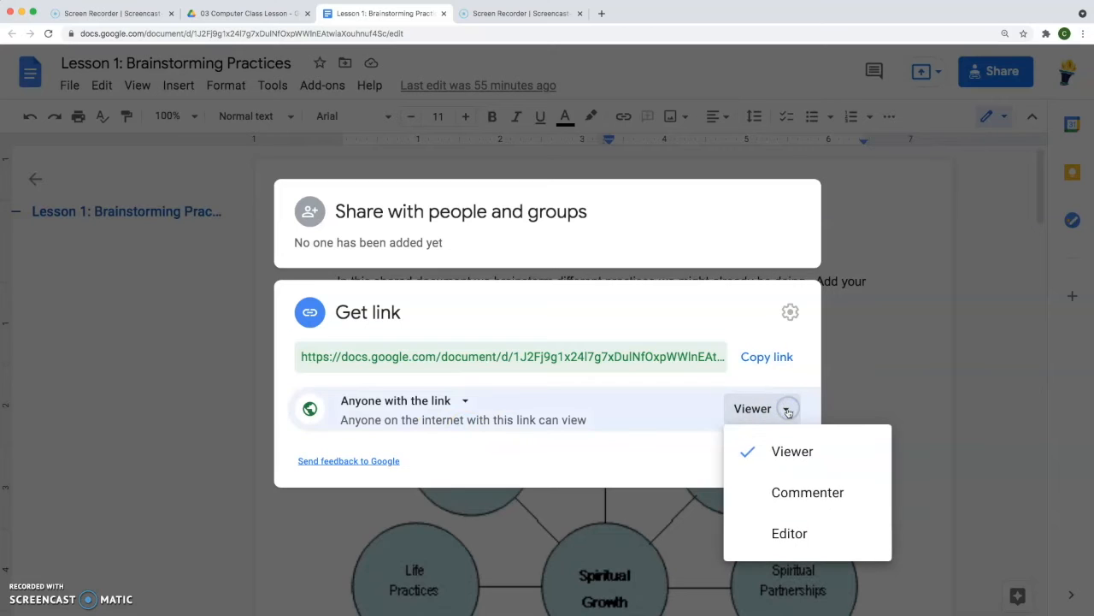
click(778, 536)
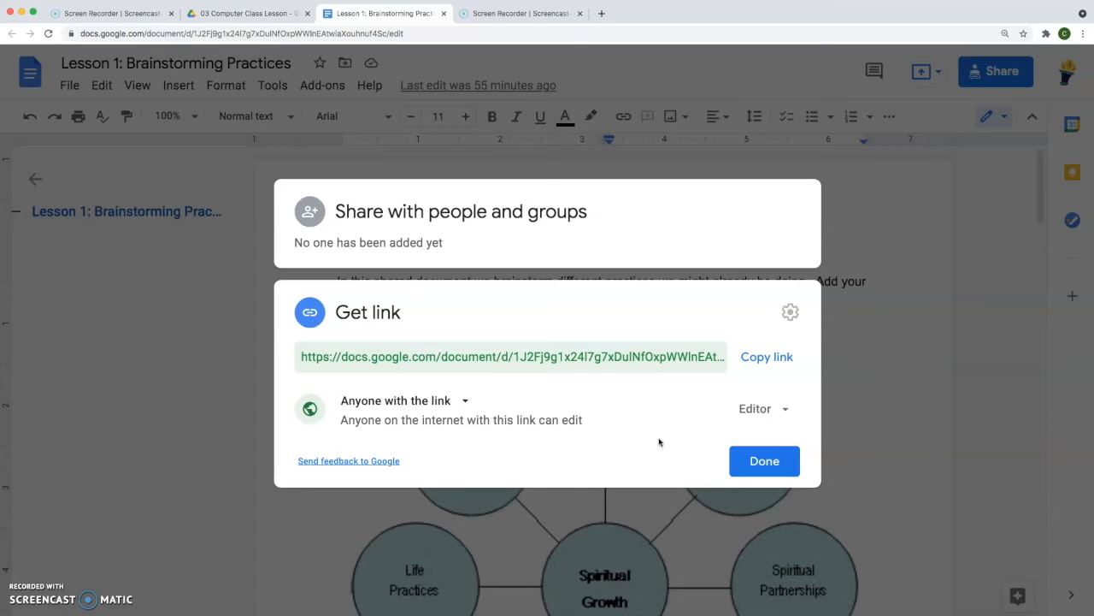
click(763, 460)
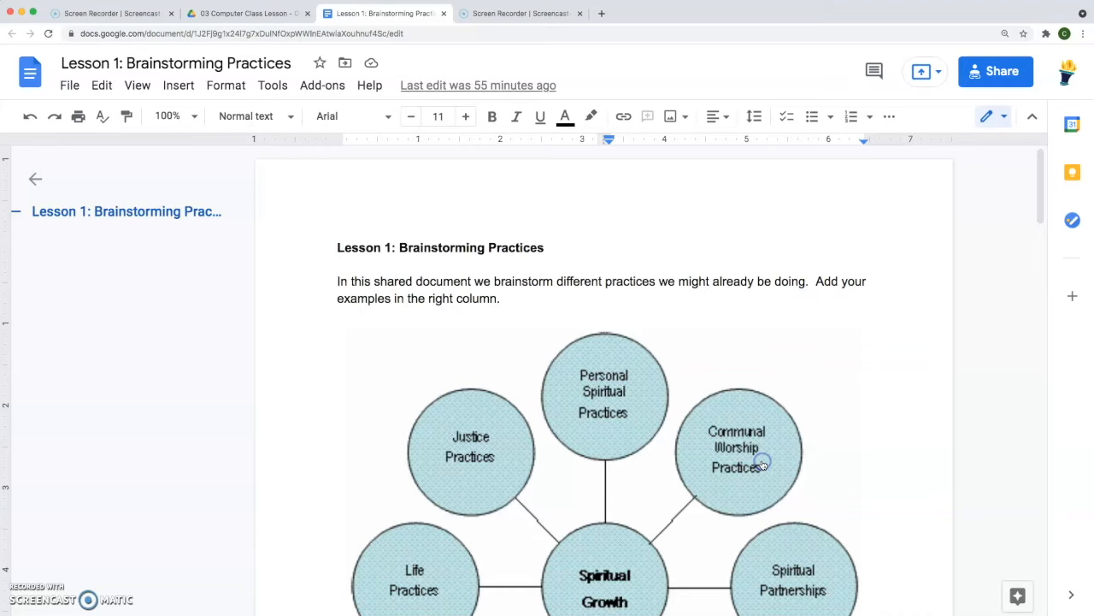
- Copy the Lesson 1 document's share link and close the sharing settings
click(1014, 76)
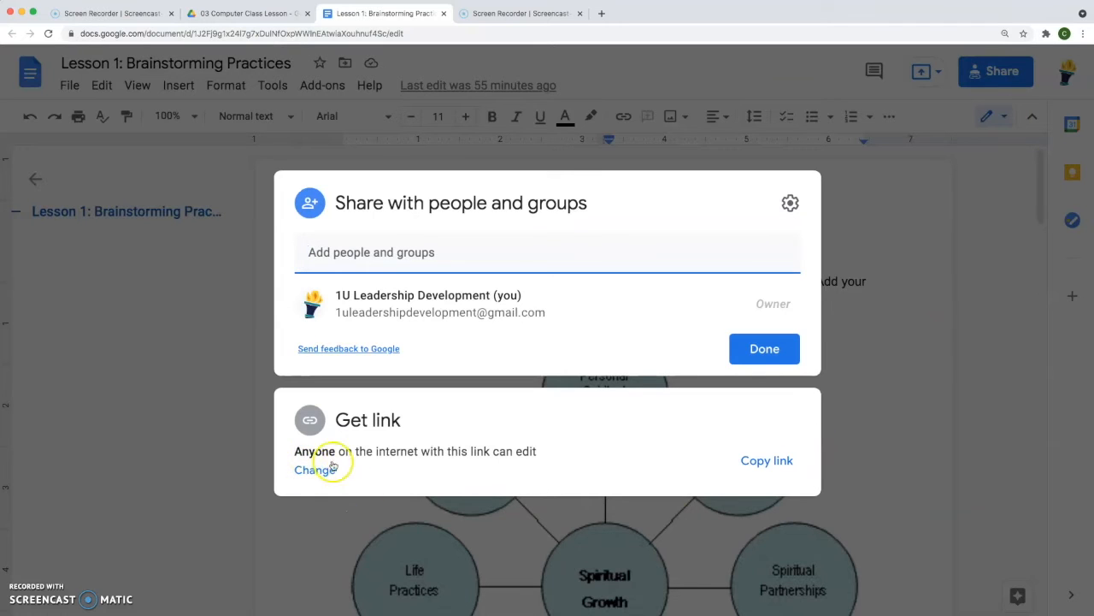
click(778, 467)
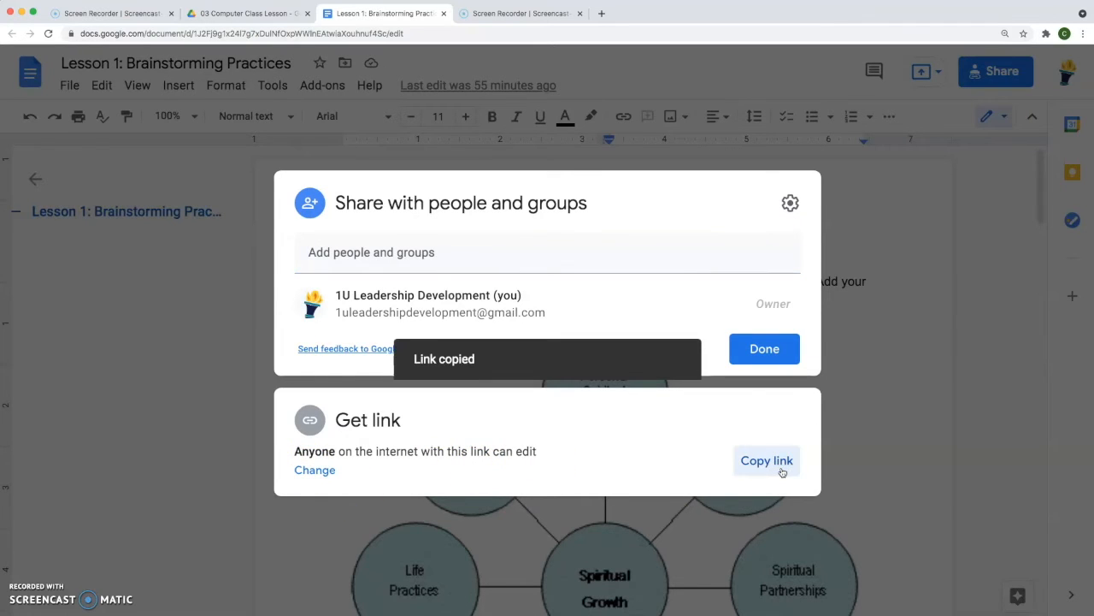
click(856, 464)
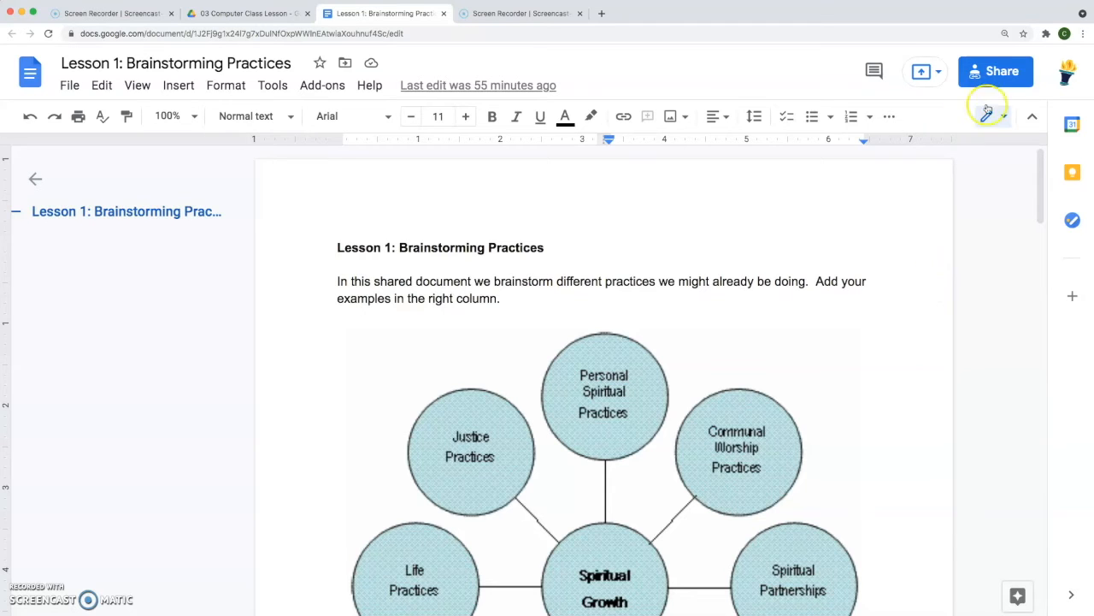
- Change the Lesson 1 document's general link access to Restricted
click(1005, 76)
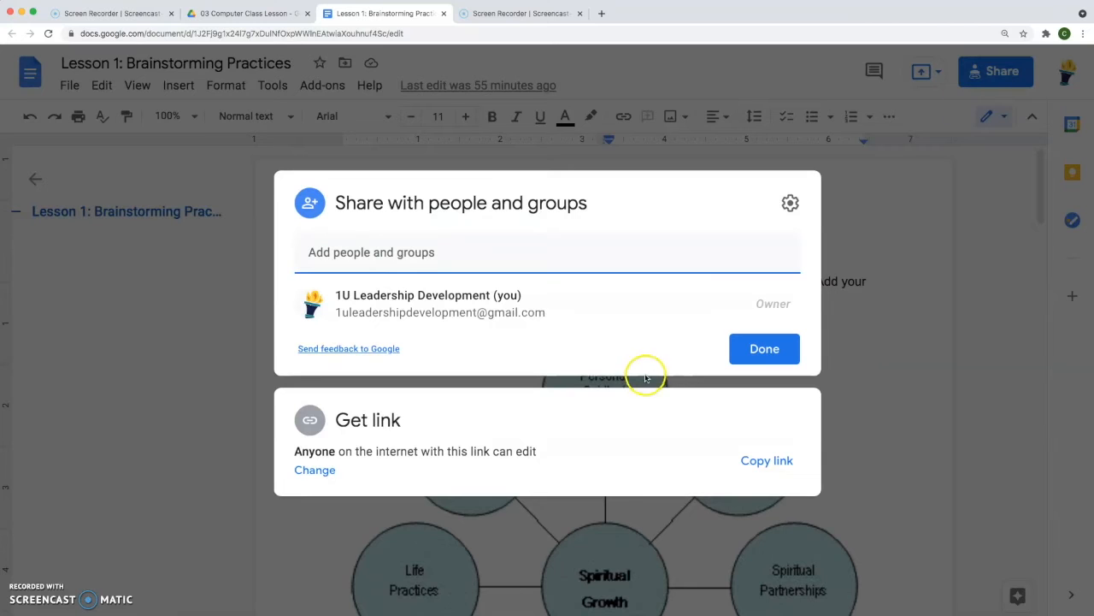
click(318, 471)
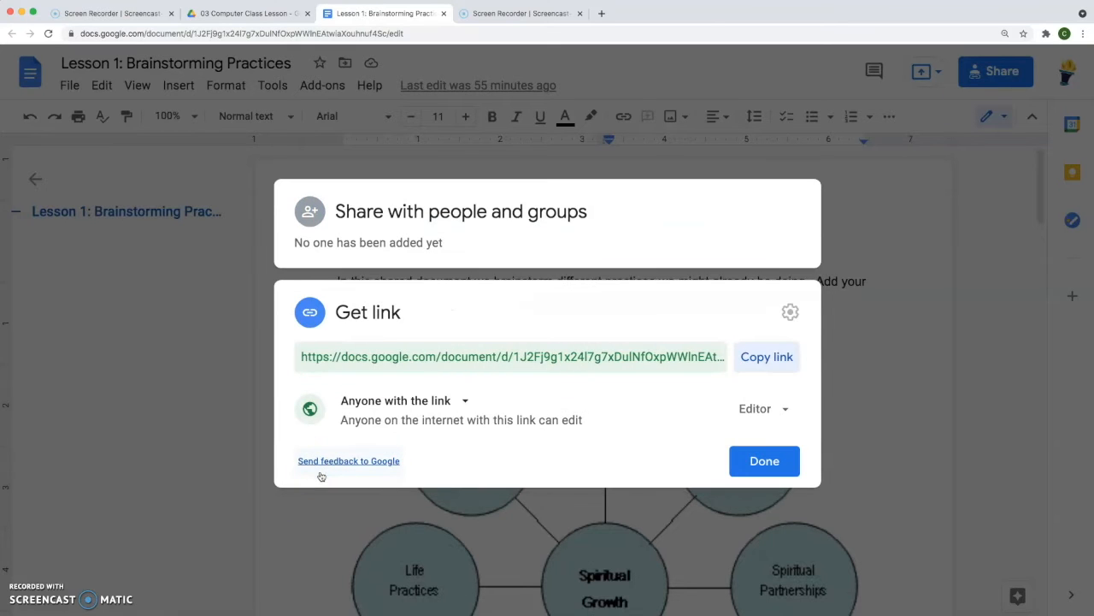
click(463, 402)
click(432, 438)
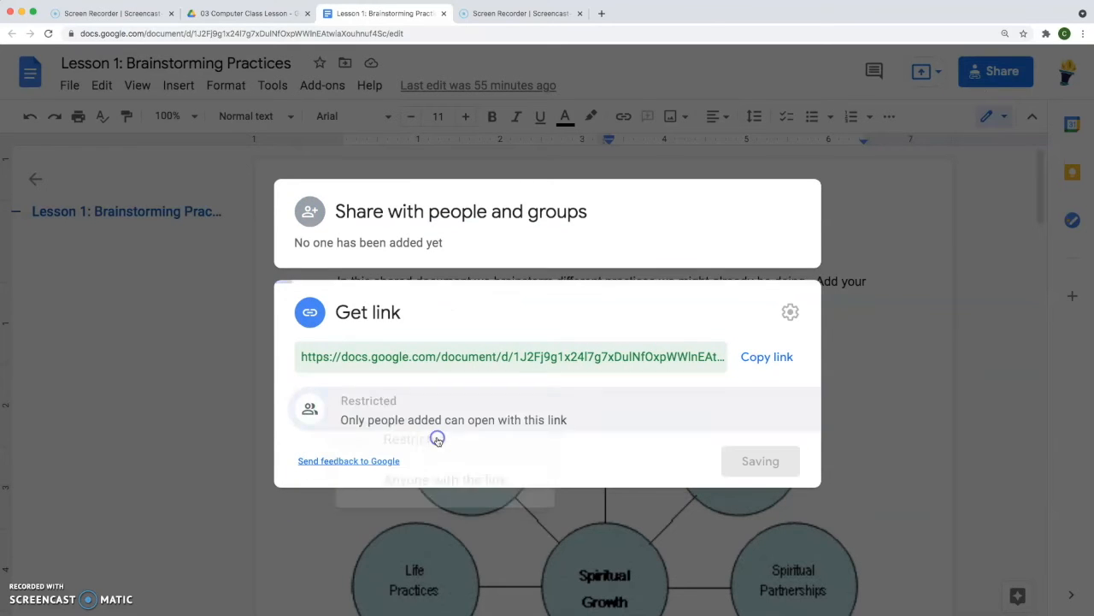
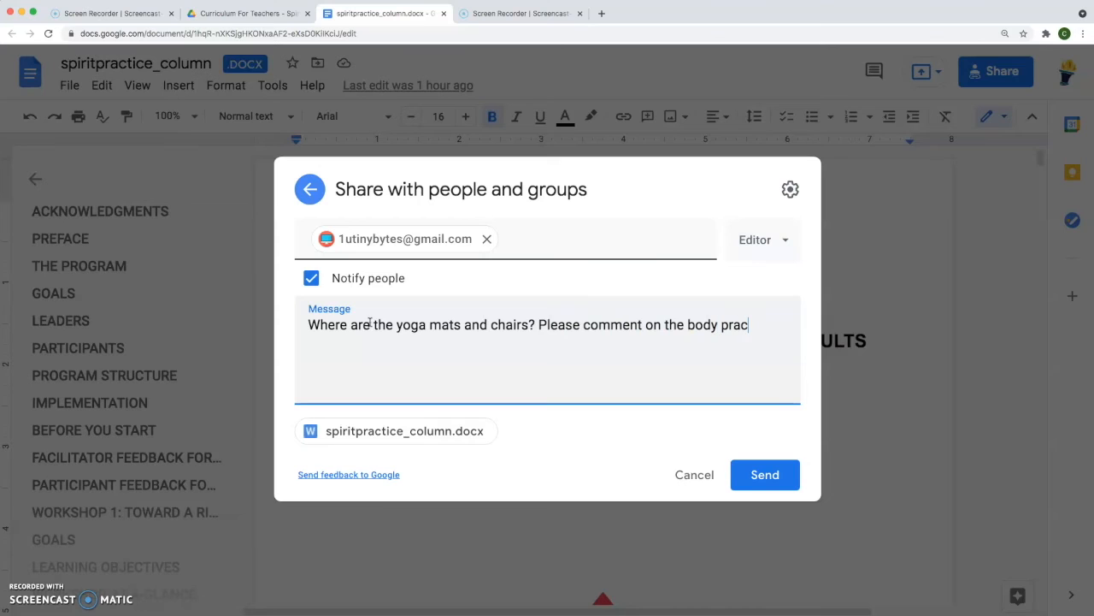
- Complete the share message's last sentence so it reads "Please comment on the body practice lesson."
key(BackSpace)
key(BackSpace)
key(BackSpace)
text(esson.)
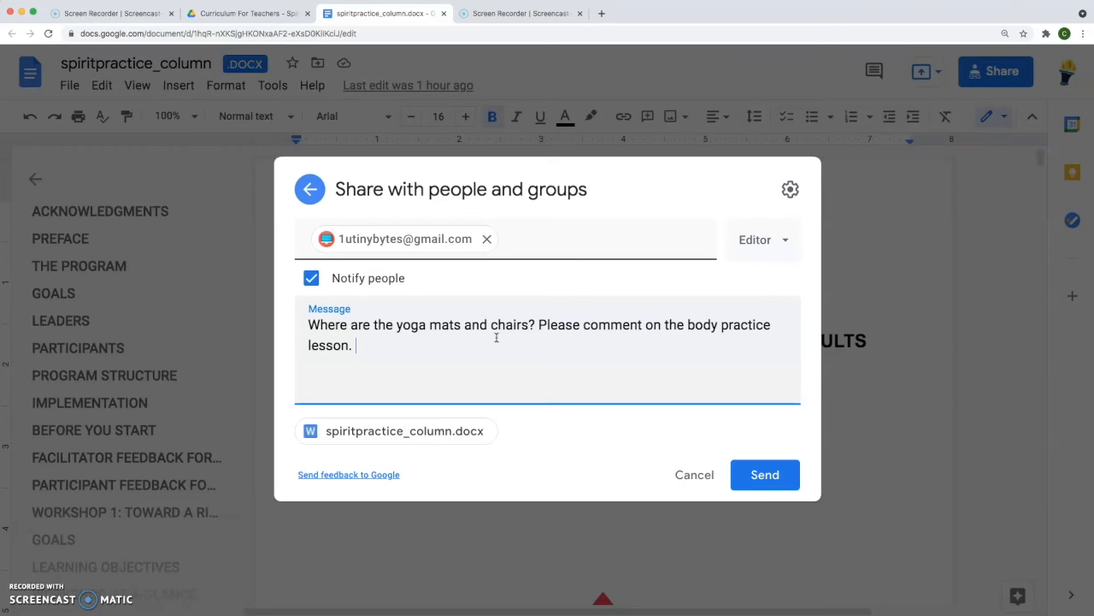
- Give the recipient of spiritpractice_column.docx the Commenter role and send the sharing invitation
click(788, 246)
click(815, 327)
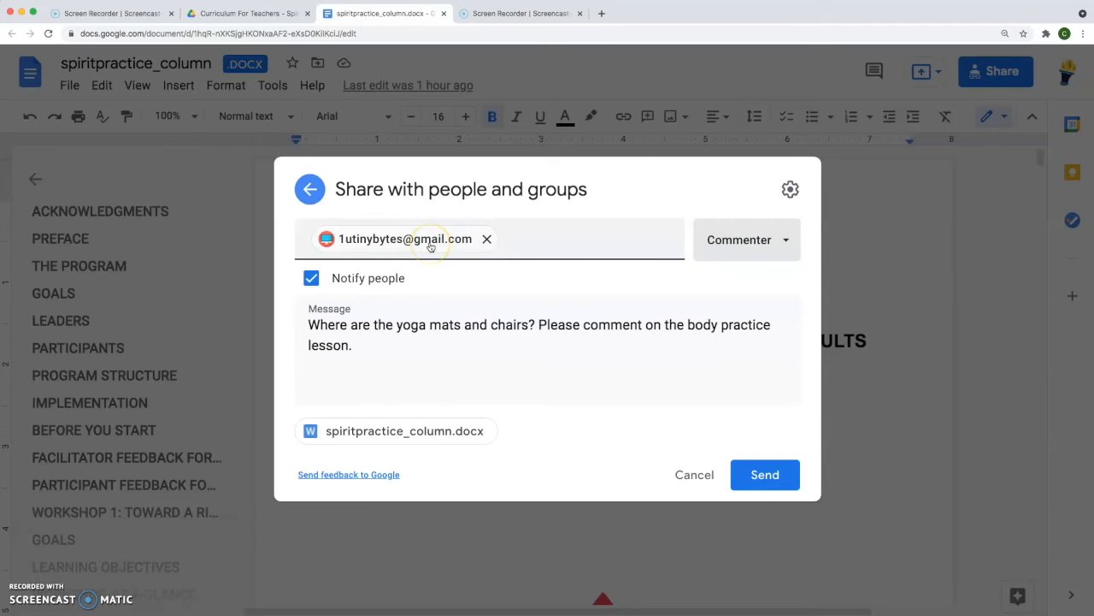
click(786, 243)
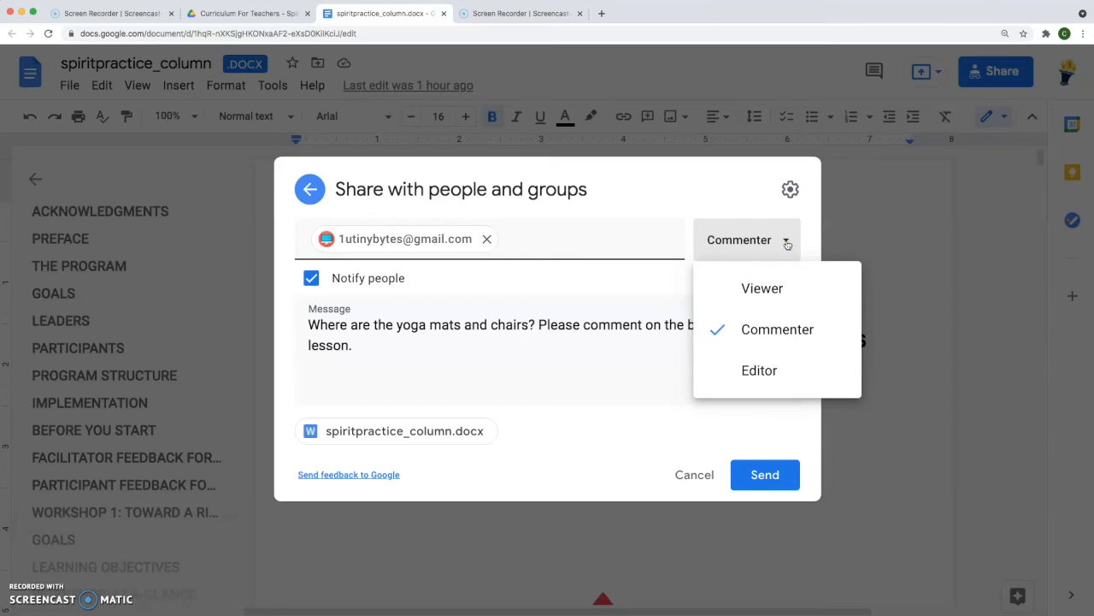
click(777, 328)
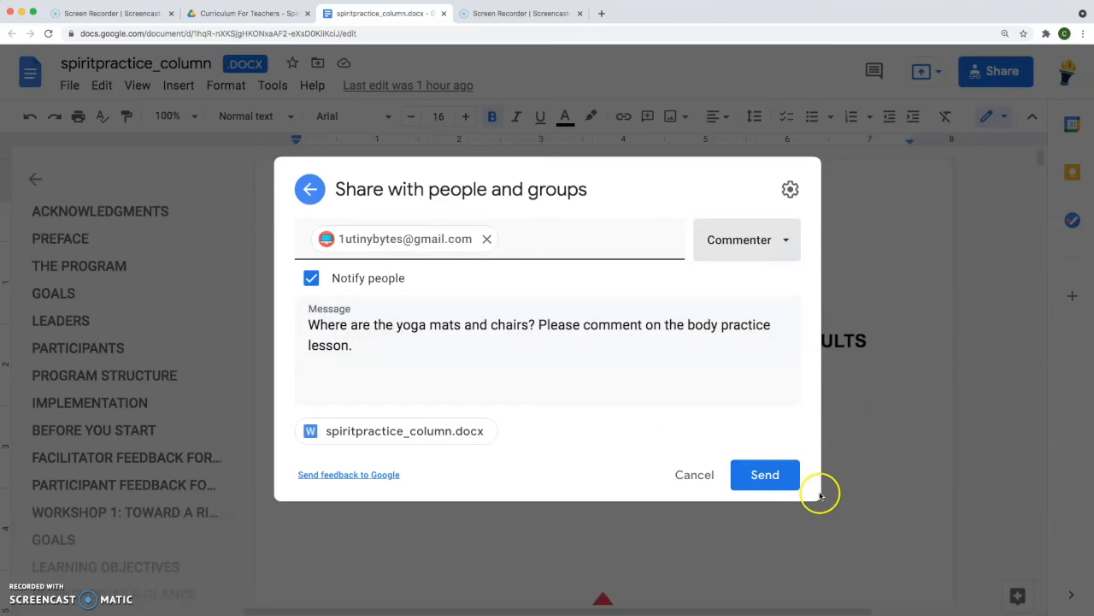
click(771, 477)
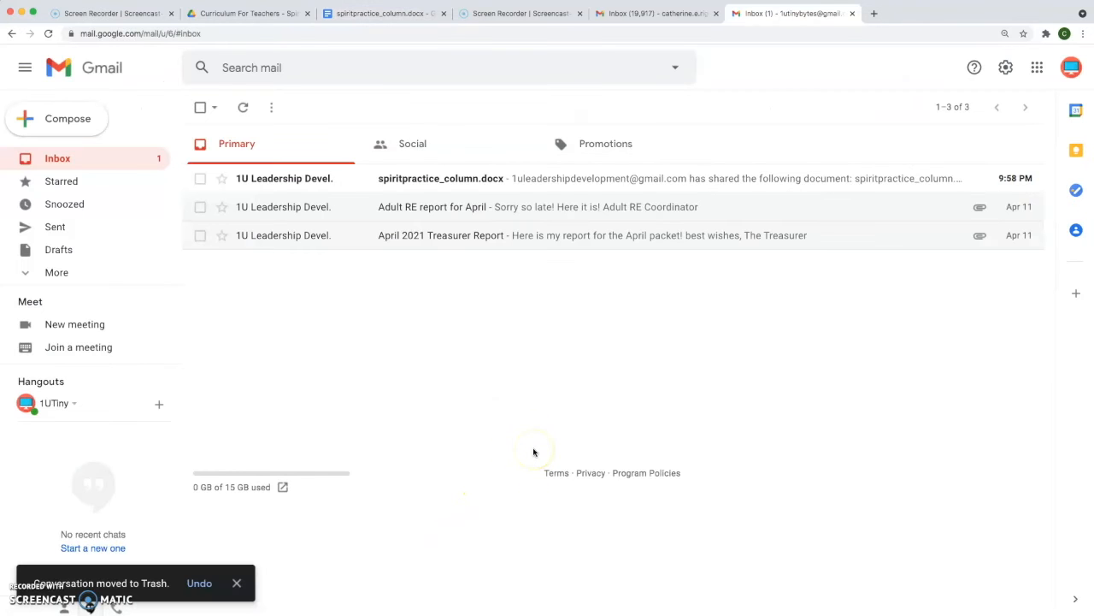
- Open the spiritpractice_column.docx sharing email in the recipient's Gmail inbox and open the shared file with Google Docs
click(448, 184)
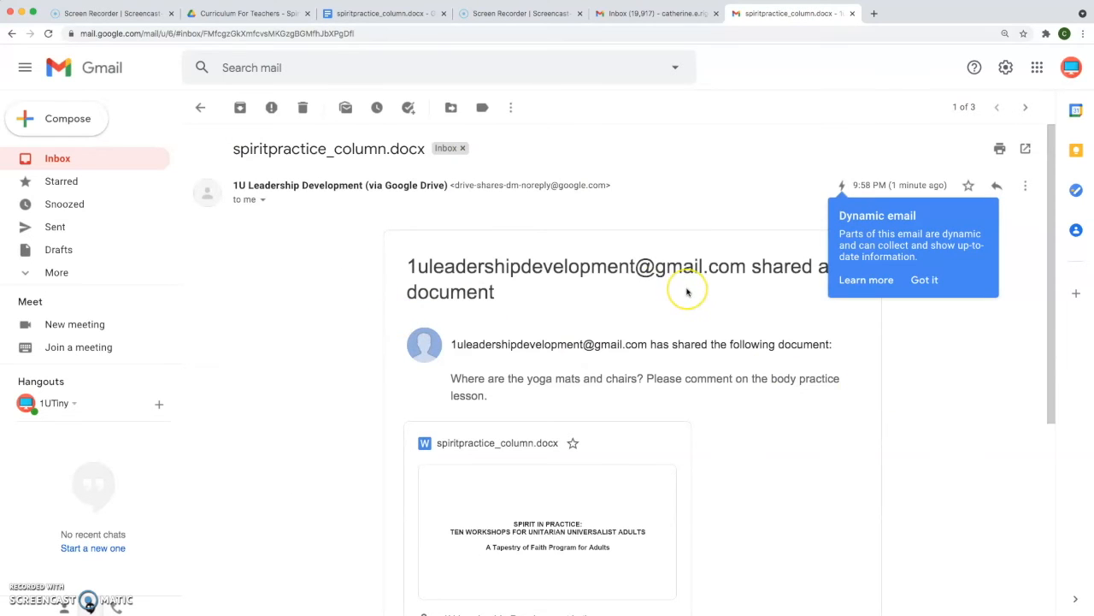
scroll(687, 292, down, 3)
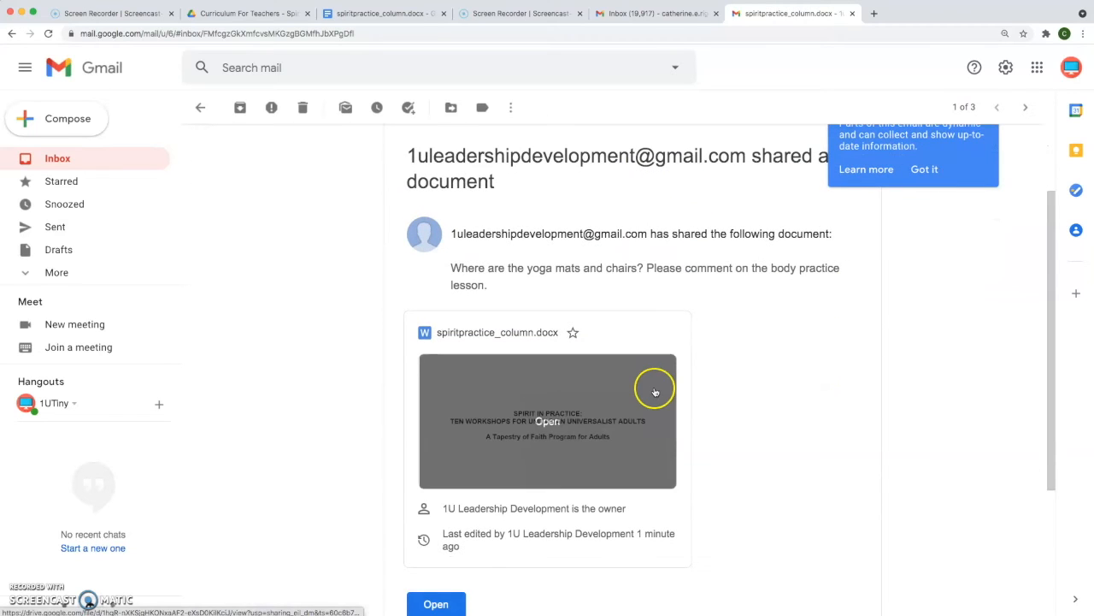
scroll(709, 428, down, 2)
click(434, 528)
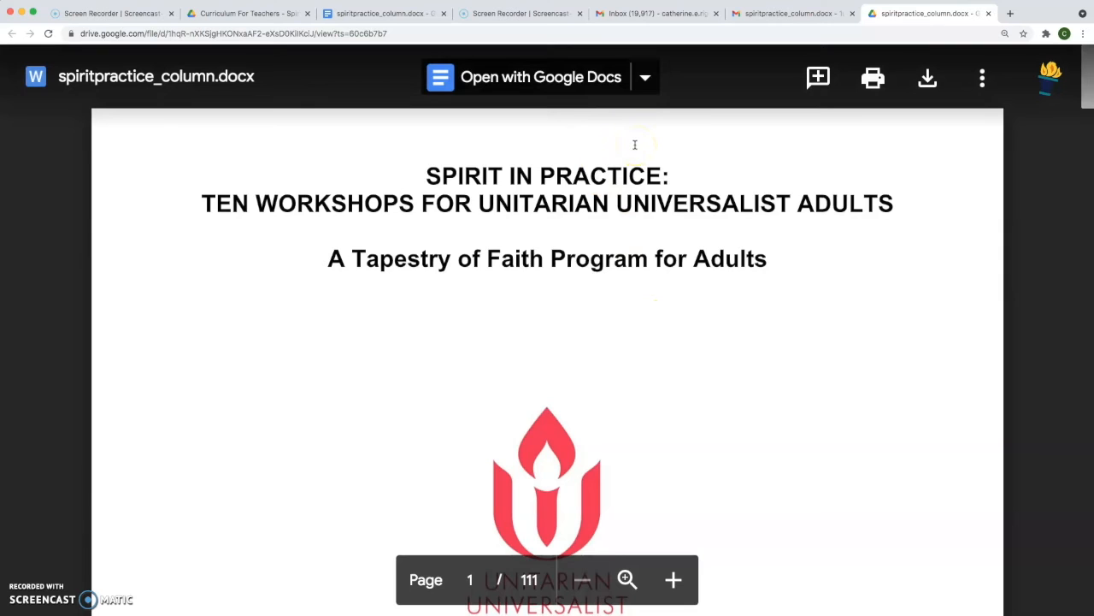
click(562, 79)
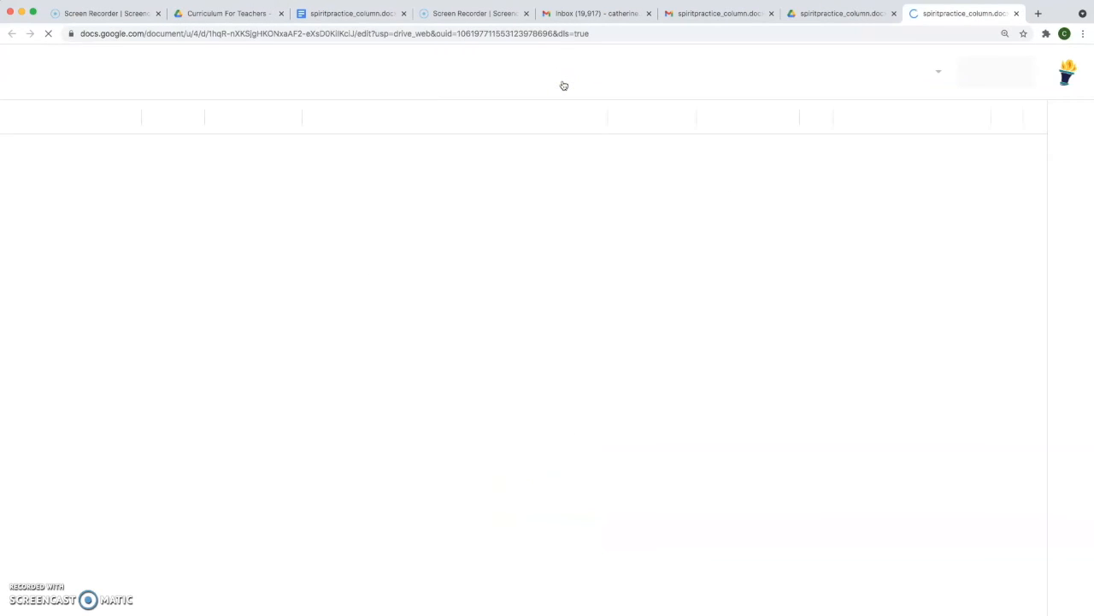
click(566, 279)
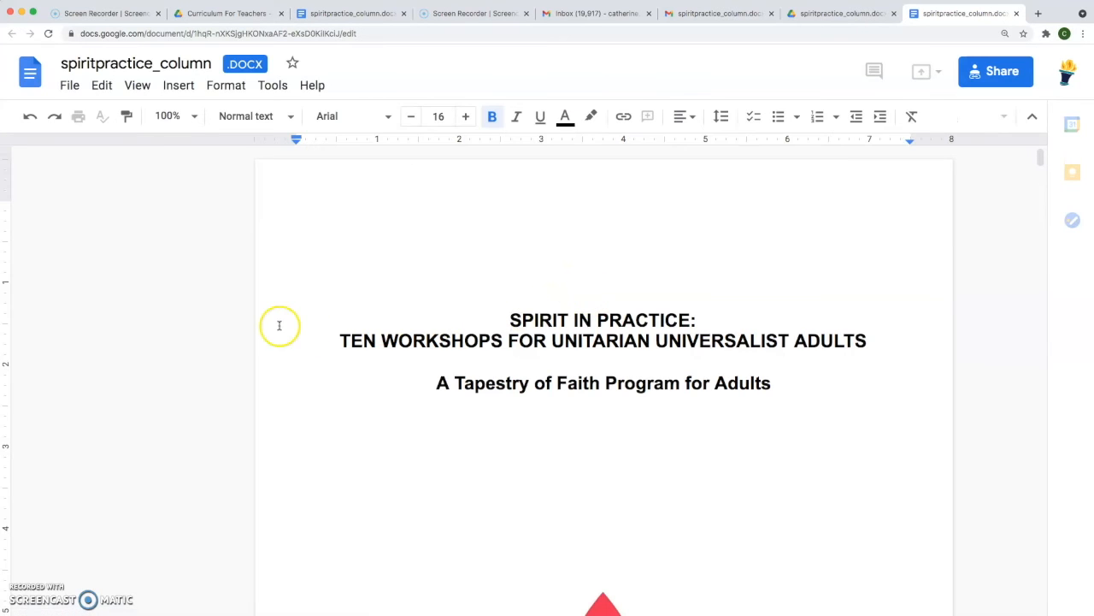
- Start a comment on the "Activity 4: Moving Meditation" row in the Workshop-at-a-Glance list of Workshop 6
scroll(134, 427, down, 10)
scroll(135, 428, down, 15)
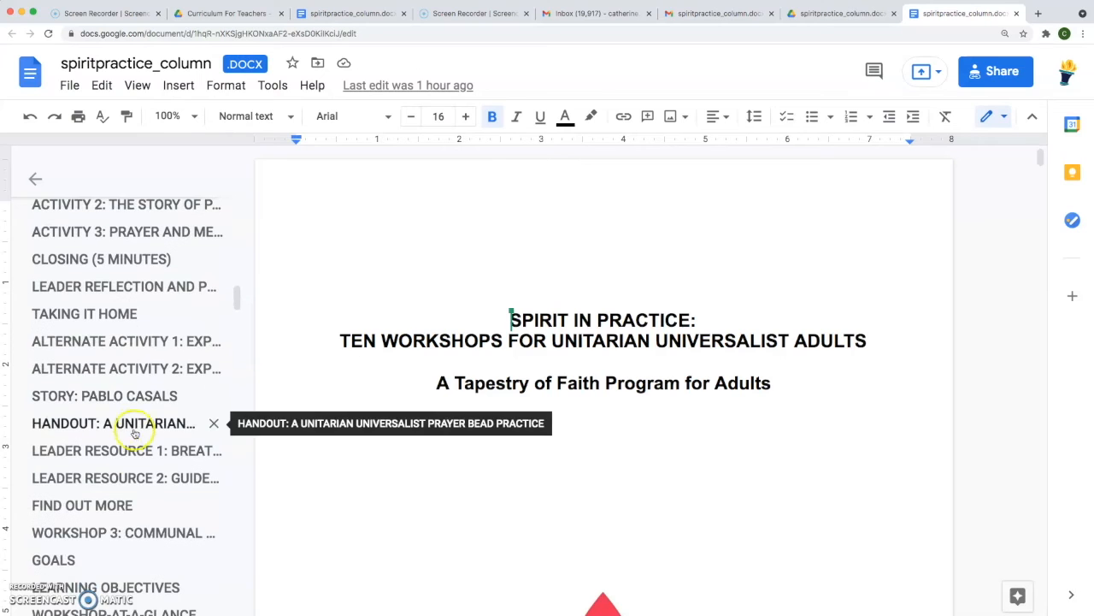
scroll(135, 503, down, 4)
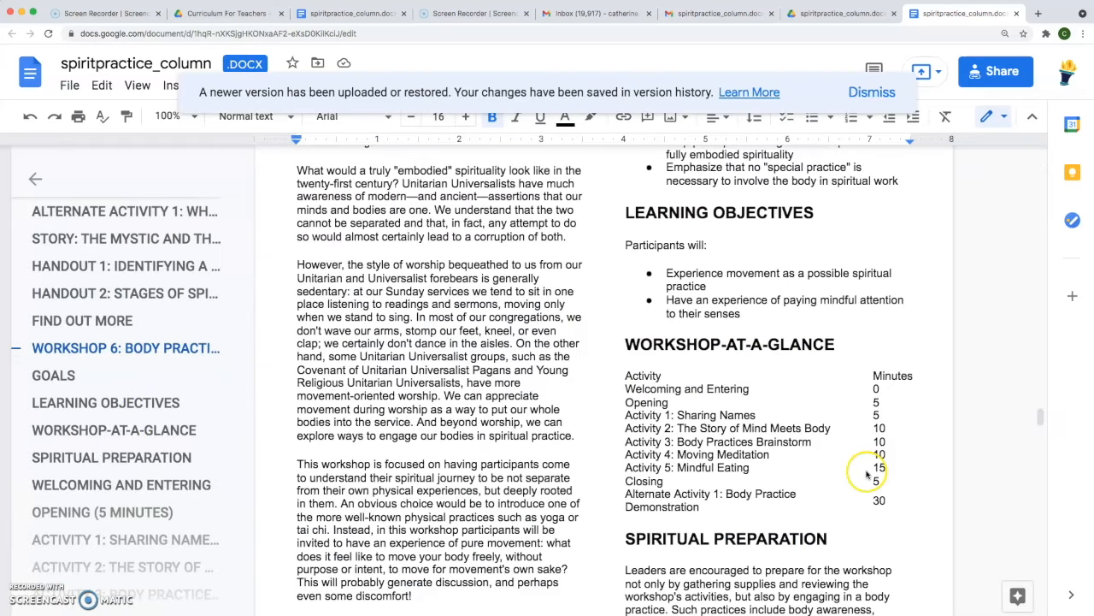
drag(625, 455, 883, 454)
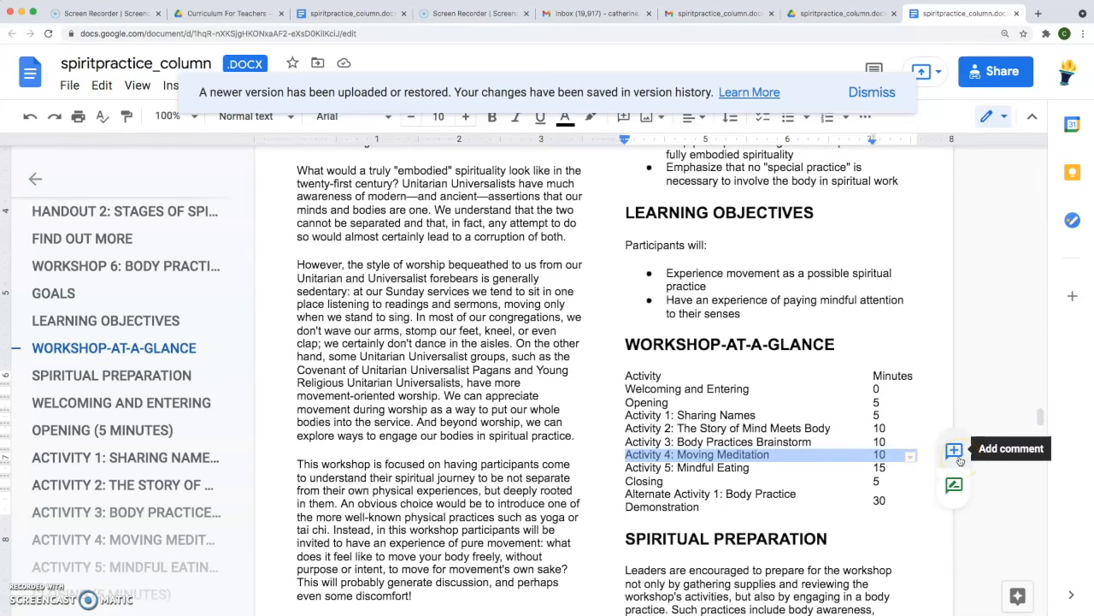
click(955, 451)
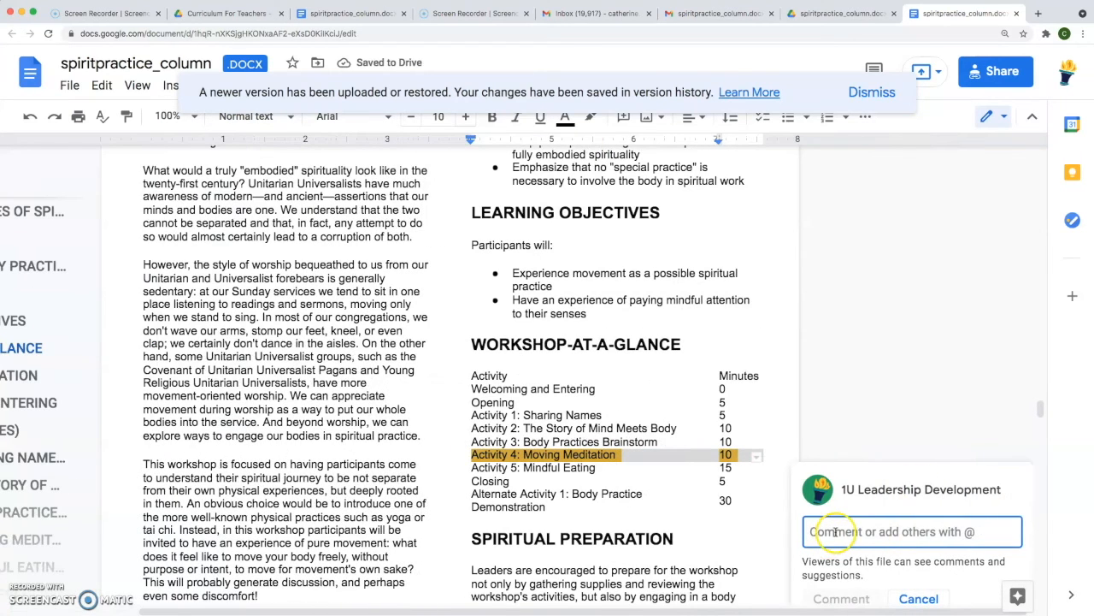
- Write the comment "I left the yoga mats and folding chairs in the Classroom A closet." and post it
text(I left the yo)
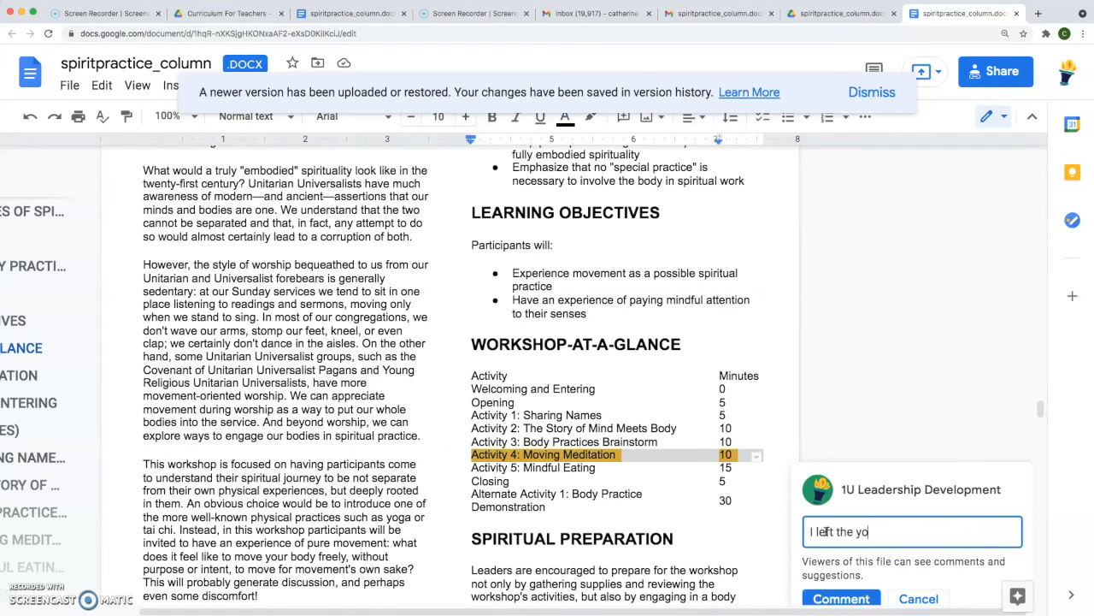
text(ga mats and folding chairs int he)
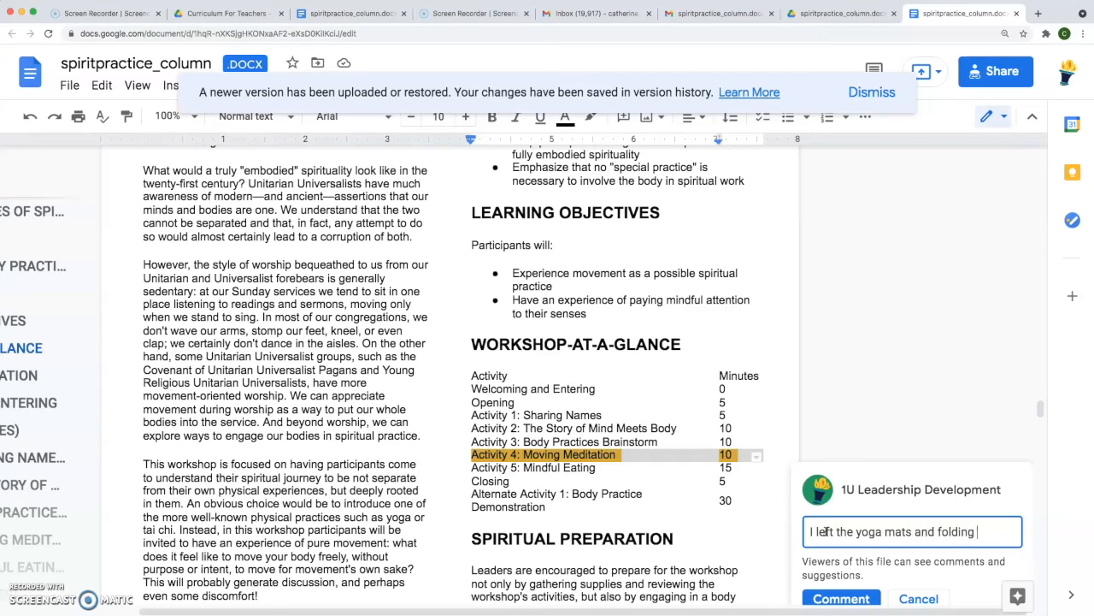
key(BackSpace)
key(BackSpace)
key(BackSpace)
key(BackSpace)
text(the Classroom A closet.)
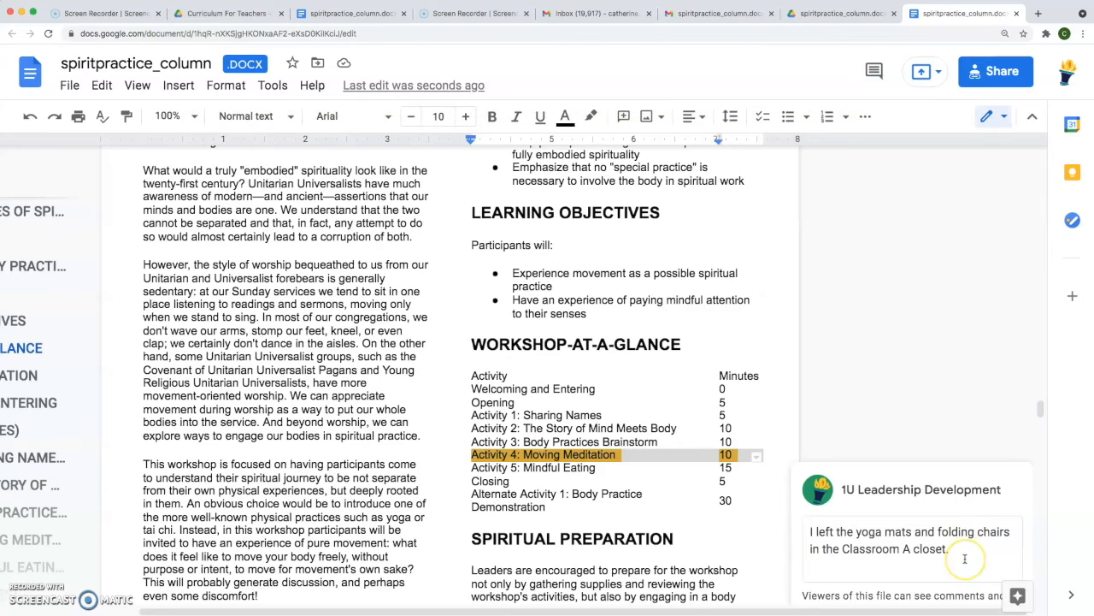
scroll(965, 558, down, 3)
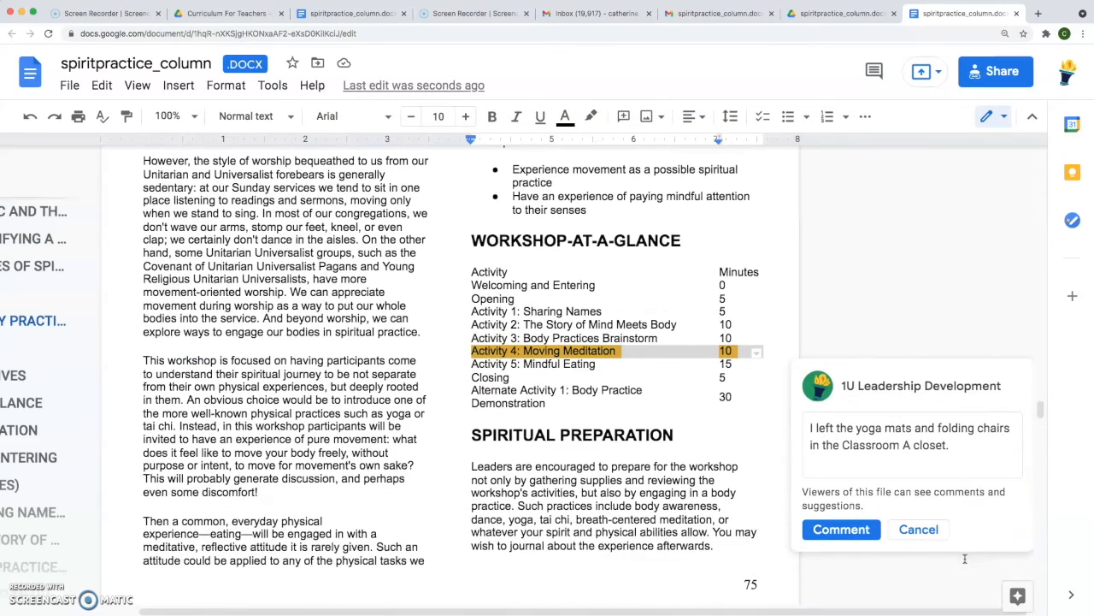
click(834, 531)
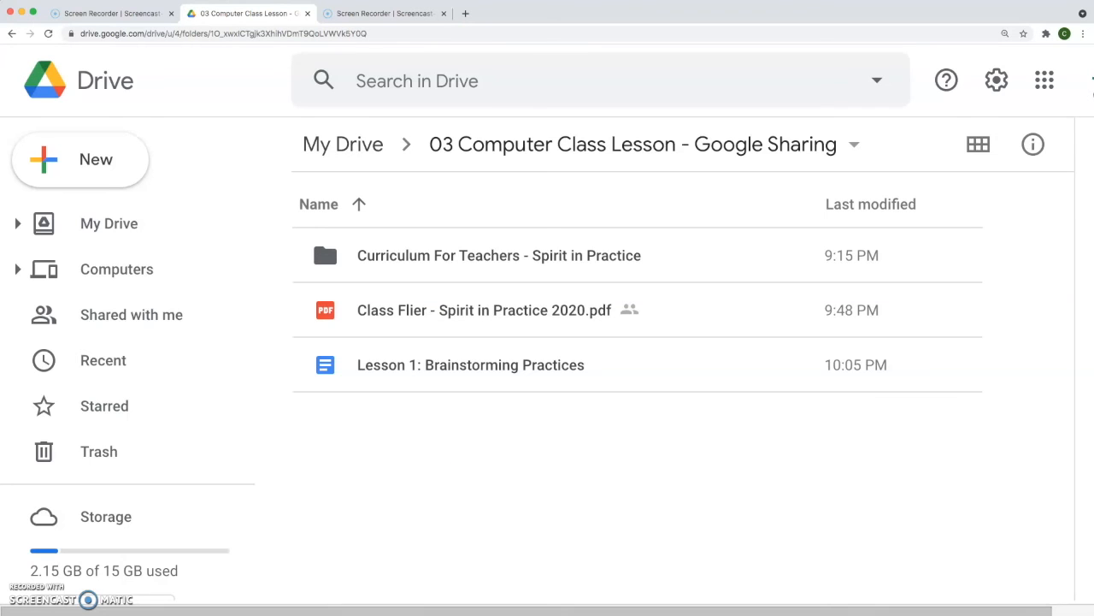
- Start sharing the "Curriculum For Teachers - Spirit in Practice" folder and add the recipient's email address
click(522, 255)
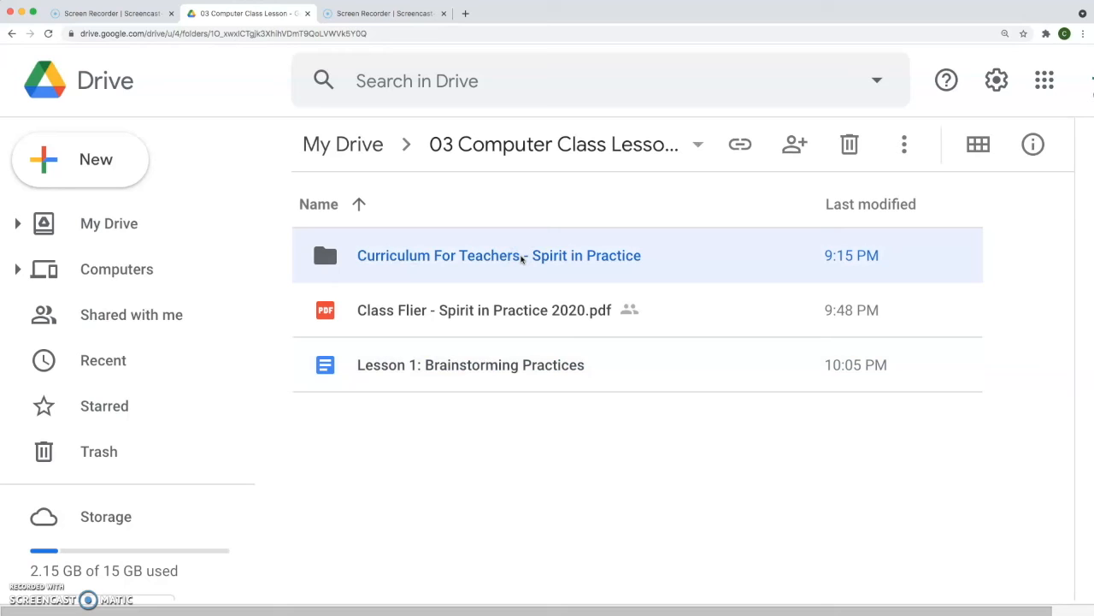
click(501, 275)
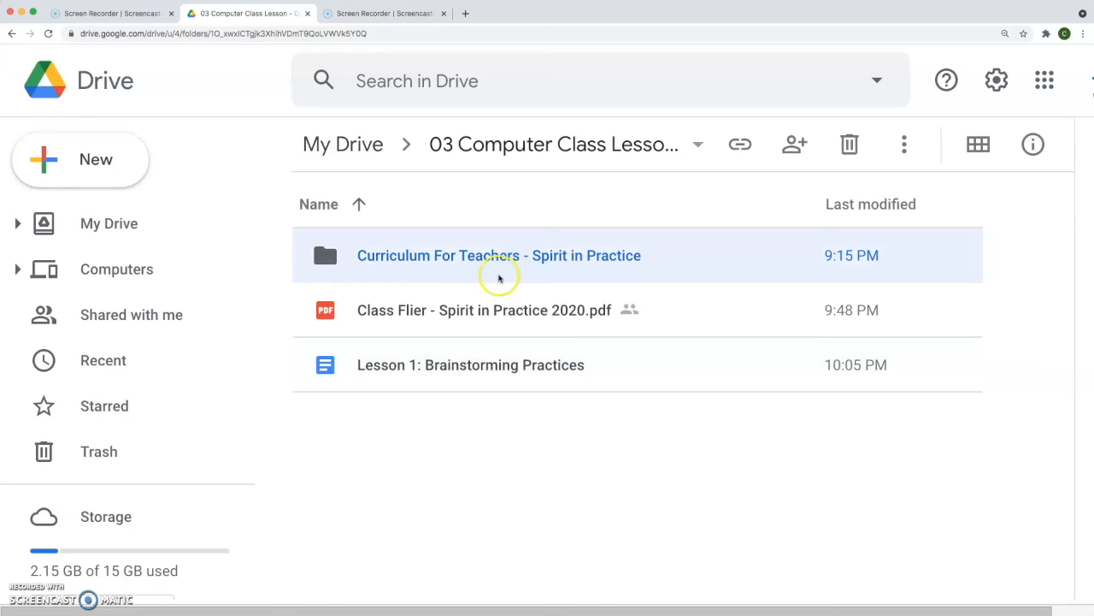
double_click(477, 255)
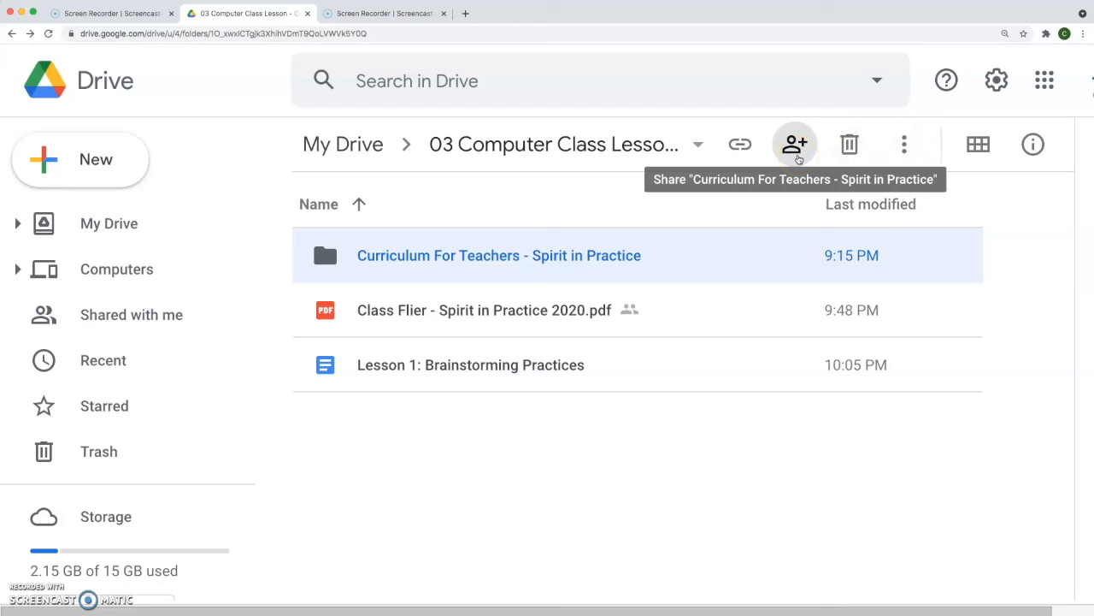
click(795, 147)
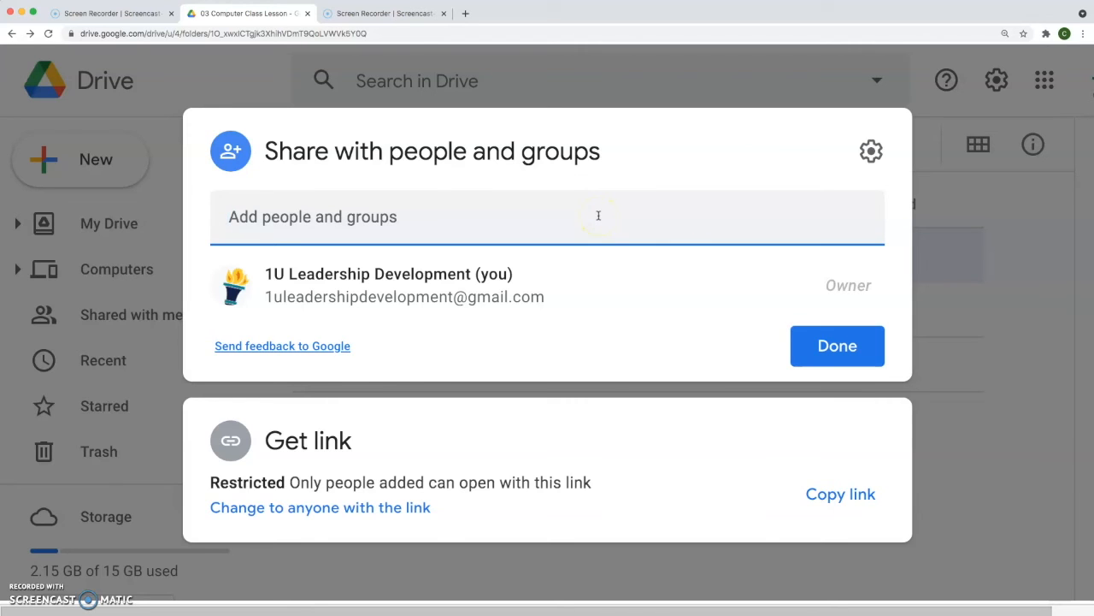
text(1ut)
click(612, 274)
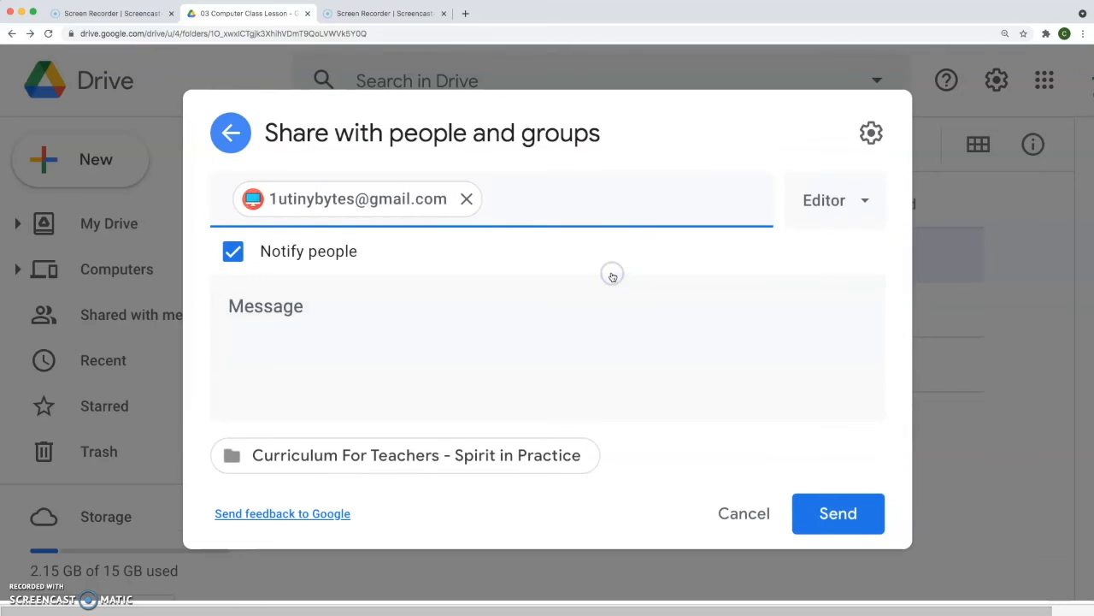
- Enter the invitation message "Here is the "Spirit in Practice" curriculum and lessons."
click(585, 310)
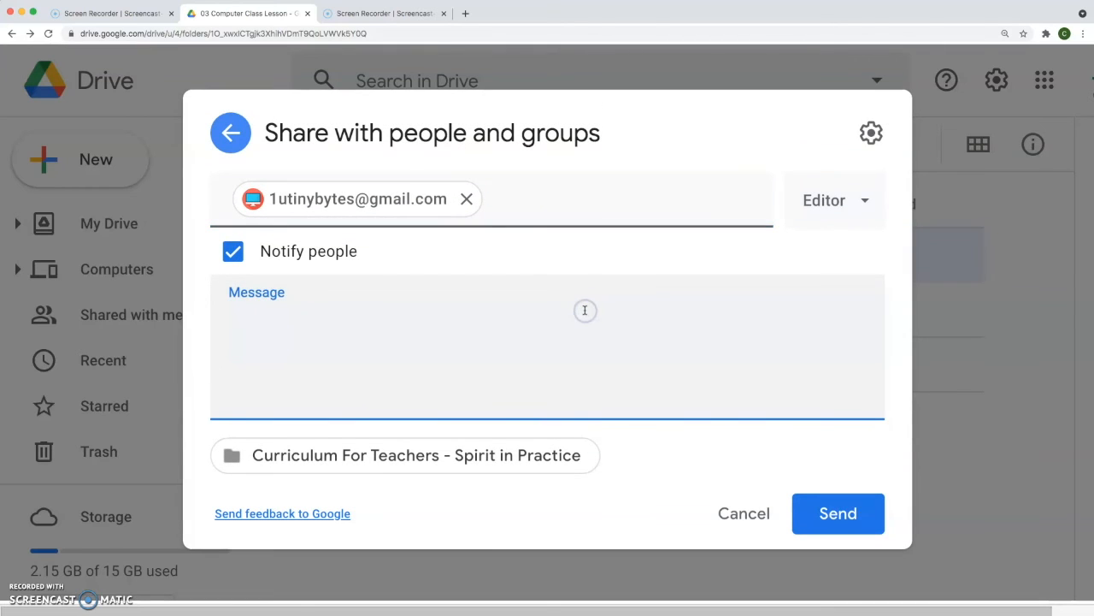
text(Here is the "Spirit in Practice" curriculum and lessons.)
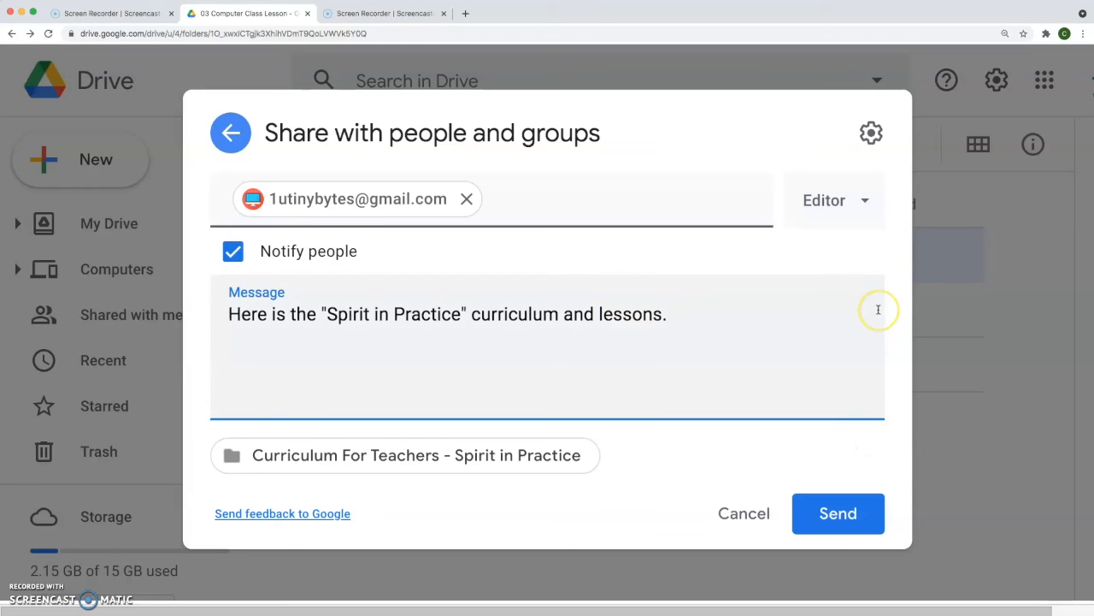
click(840, 513)
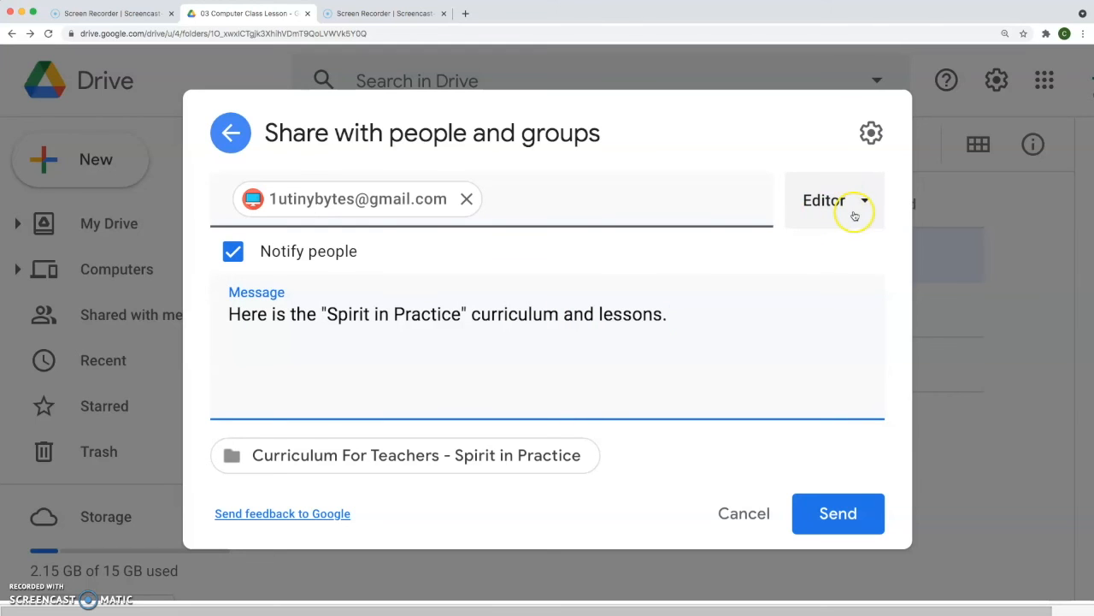
- Choose the Editor role for the folder's recipient and send the sharing invitation
click(866, 201)
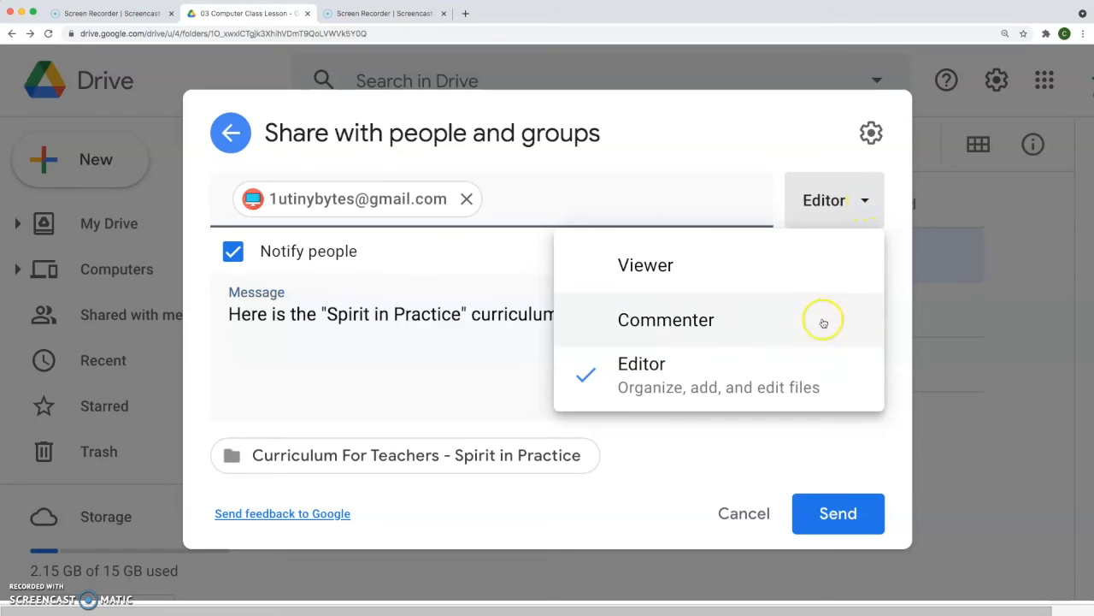
click(805, 379)
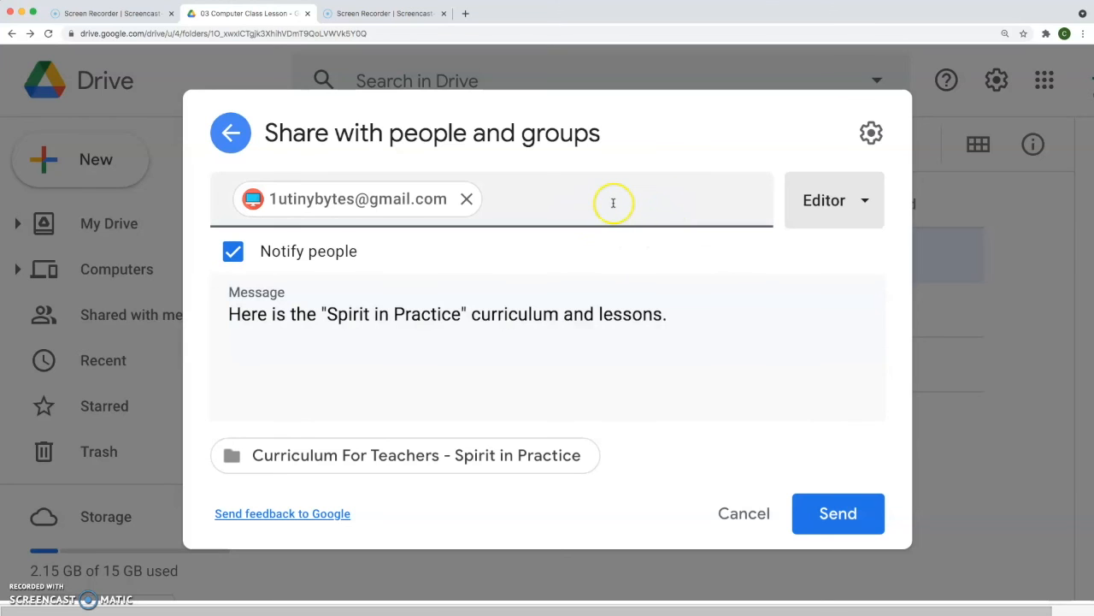
click(857, 517)
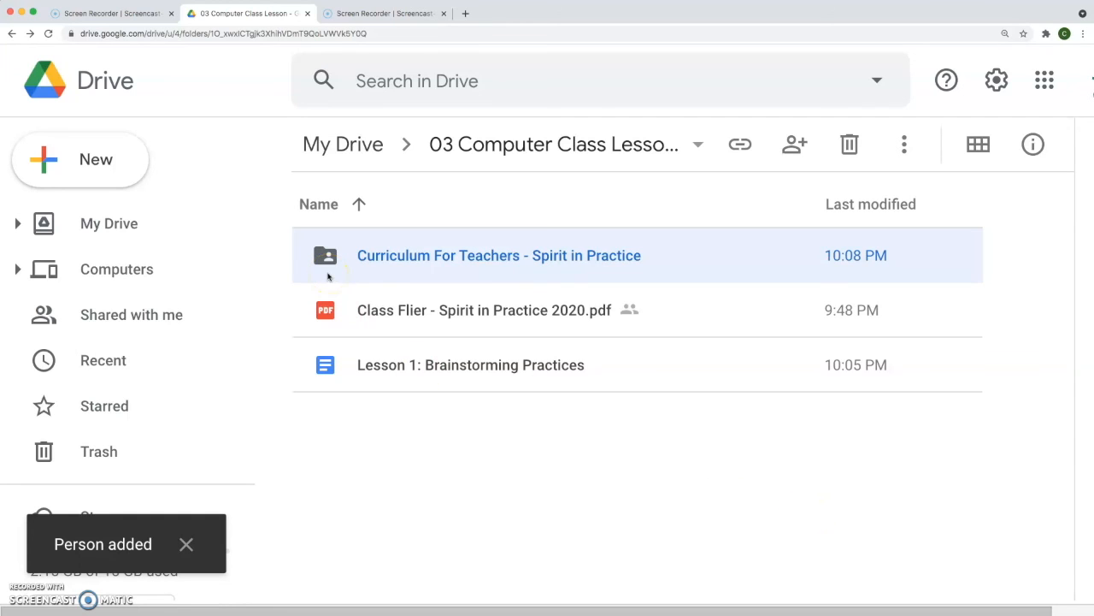
click(317, 275)
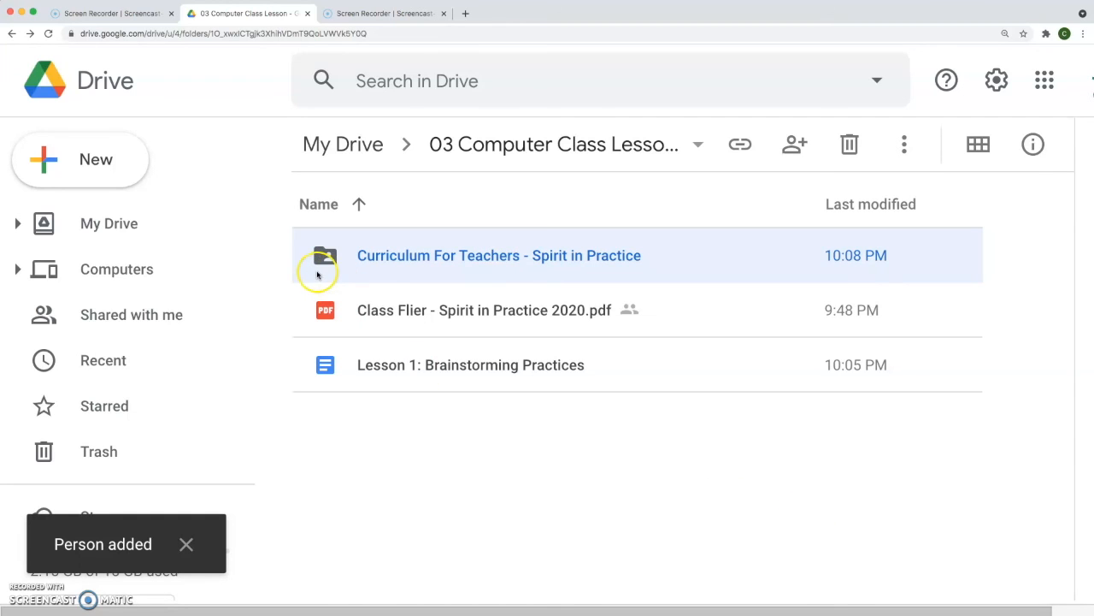